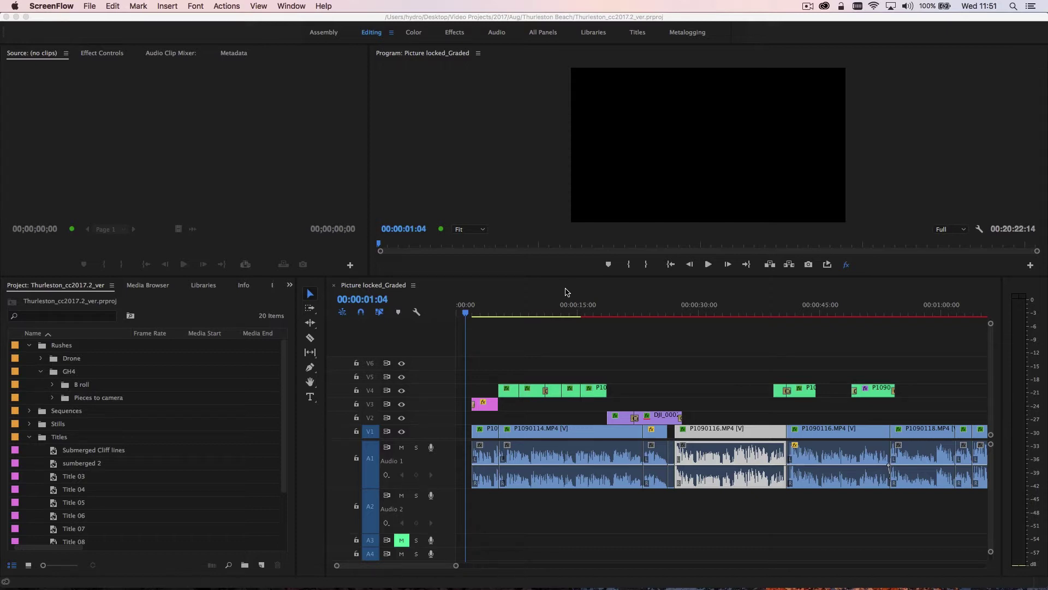
Minimise Premiere Pro to show the desktop and the Video Projects Finder window.
{"action": "left_click", "coordinate": [17, 17]}
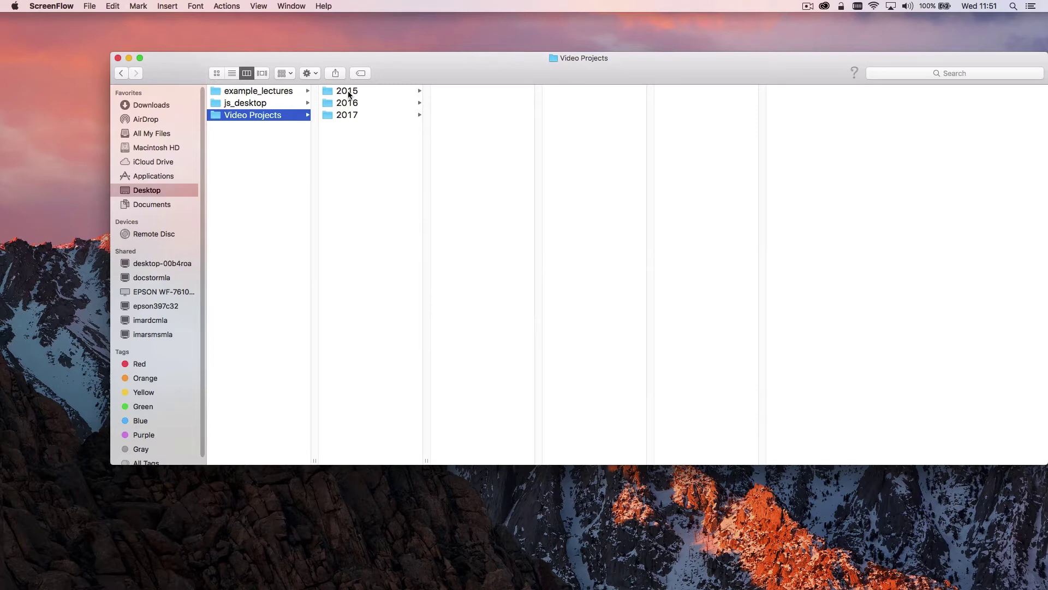
Navigate Finder's column view to Video Projects › 2017 › Aug.
{"action": "left_click", "coordinate": [354, 117]}
{"action": "left_click", "coordinate": [349, 118]}
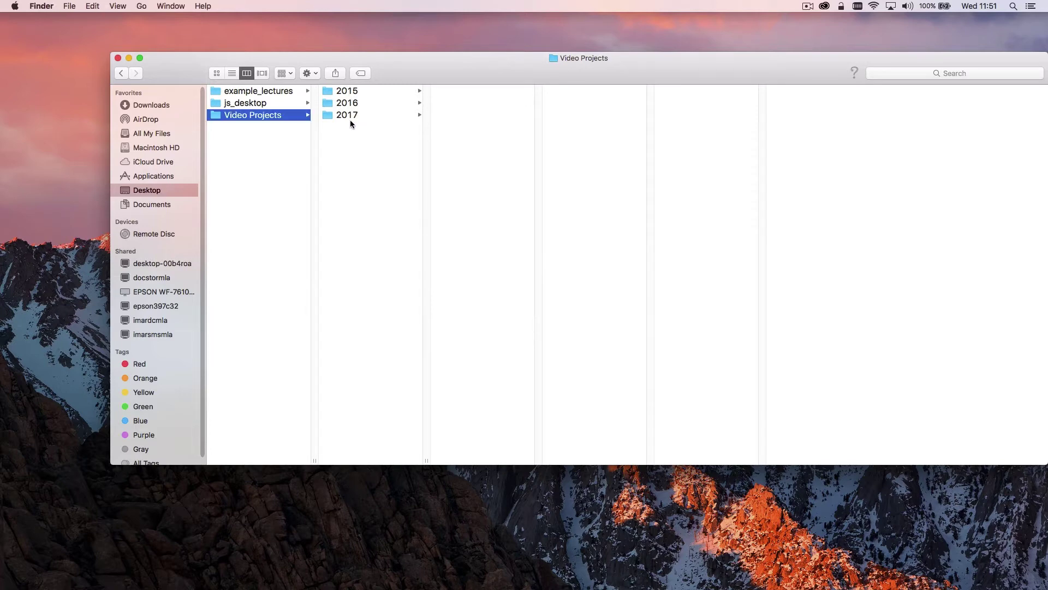
{"action": "left_click", "coordinate": [349, 116]}
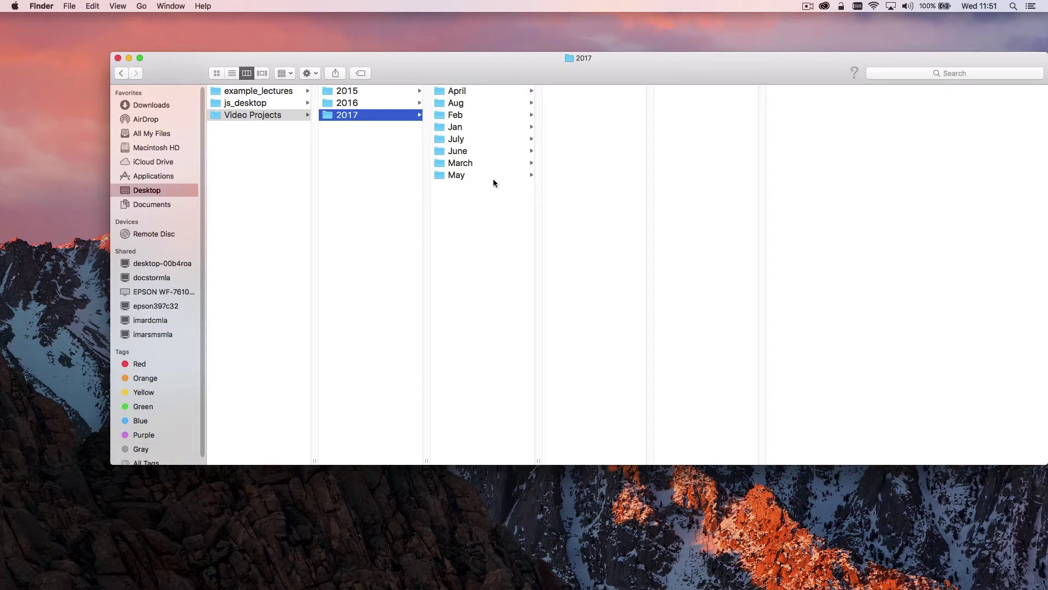
{"action": "left_click", "coordinate": [455, 103]}
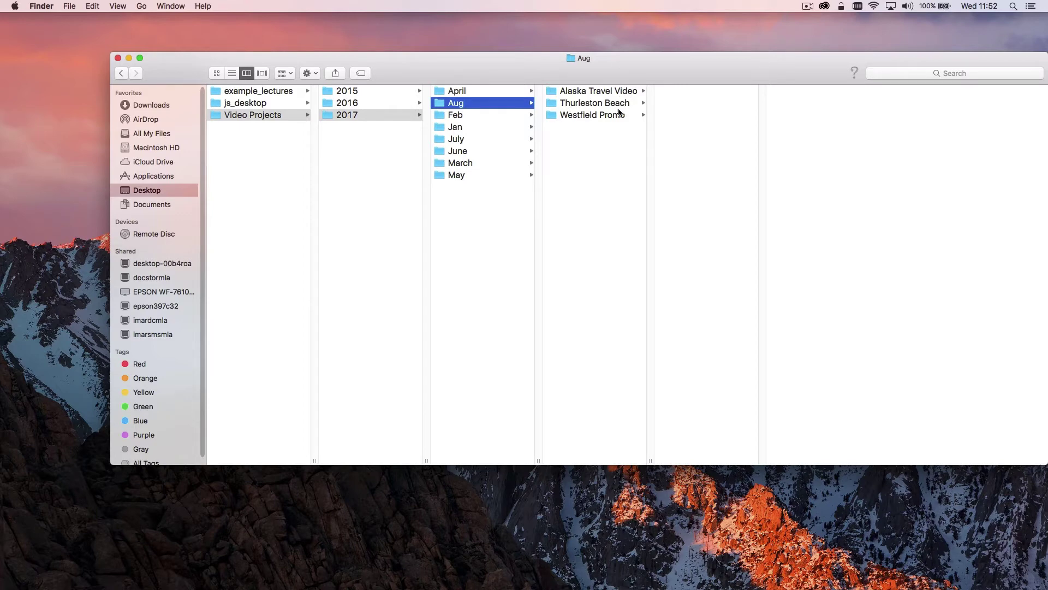
Browse Thurleston Beach's Rushes (Drone, GH4), Maps and Stills folders in Finder.
{"action": "left_click", "coordinate": [556, 105]}
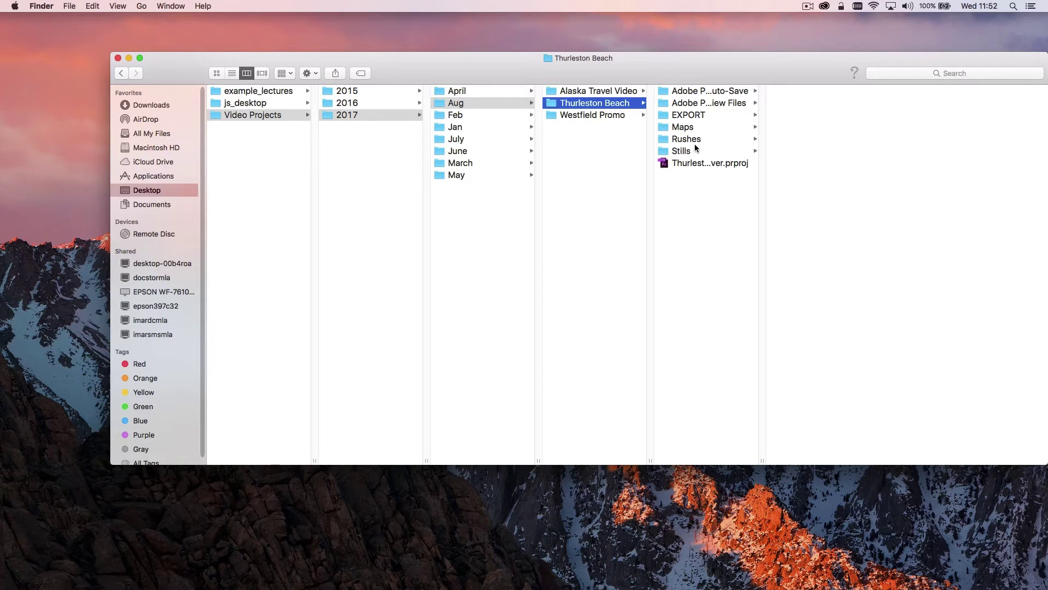
{"action": "left_click", "coordinate": [687, 139]}
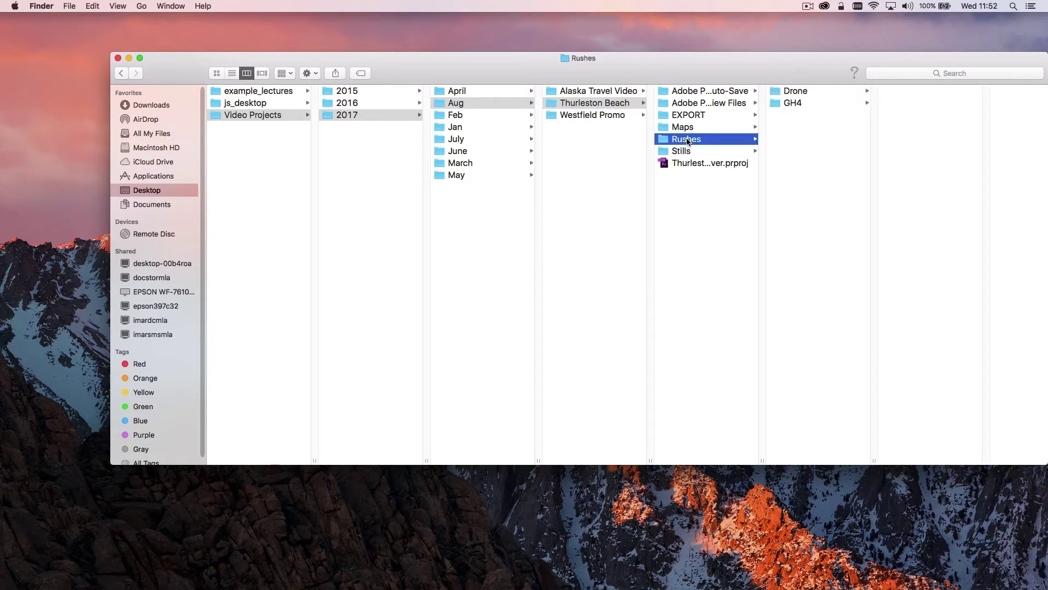
{"action": "left_click", "coordinate": [798, 94]}
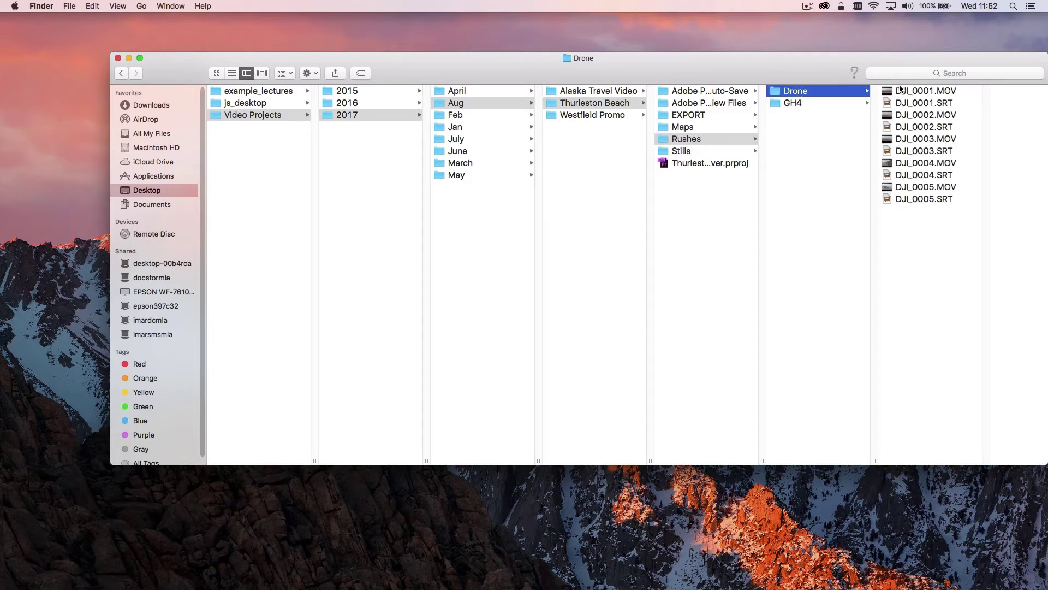
{"action": "left_click", "coordinate": [789, 104]}
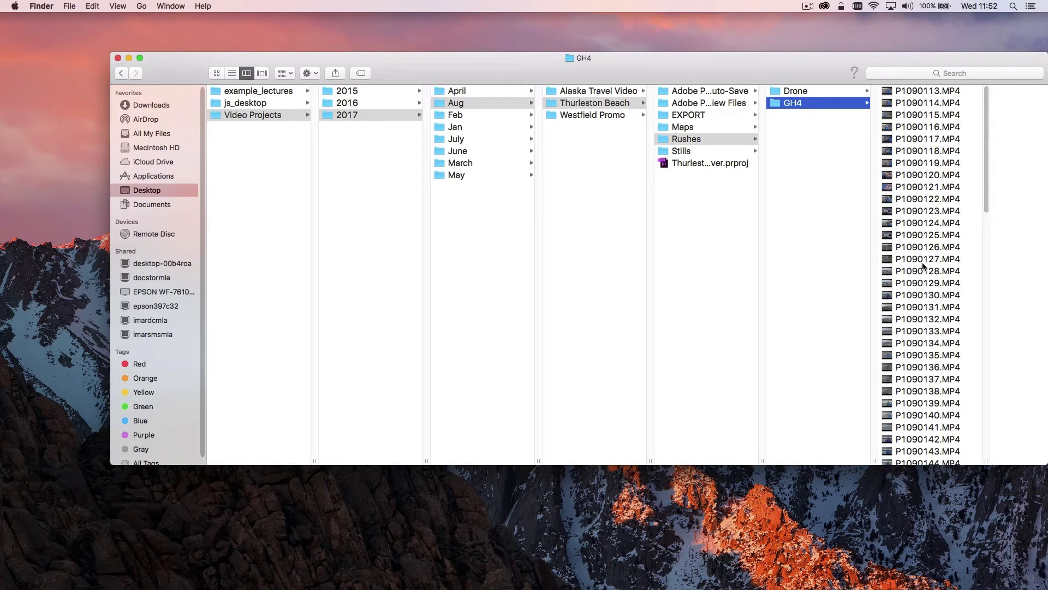
{"action": "scroll", "coordinate": [923, 266], "scroll_direction": "down", "scroll_amount": 5}
{"action": "scroll", "coordinate": [922, 266], "scroll_direction": "up", "scroll_amount": 5}
{"action": "left_click", "coordinate": [683, 127]}
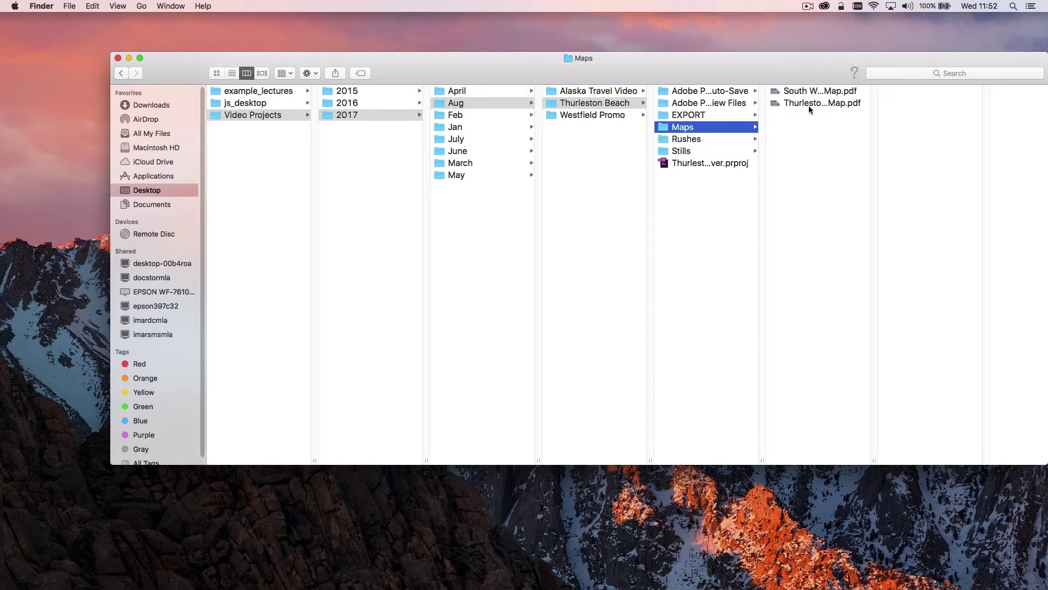
{"action": "left_click", "coordinate": [688, 154]}
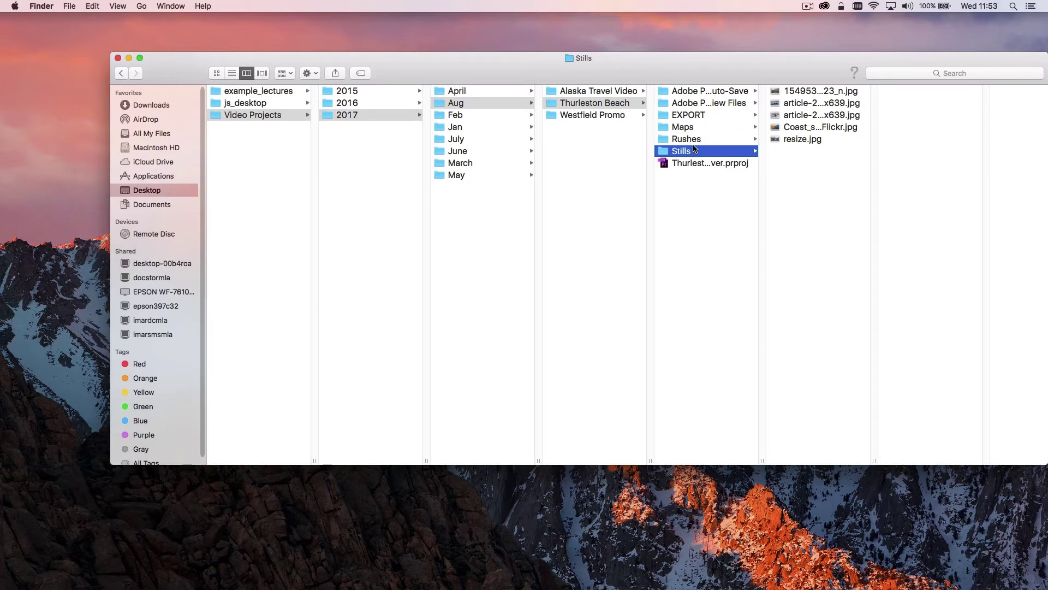
Inspect the Auto-Save and Preview Files folders, then select Thurleston_cc2017.2_ver.prproj.
{"action": "left_click", "coordinate": [708, 93]}
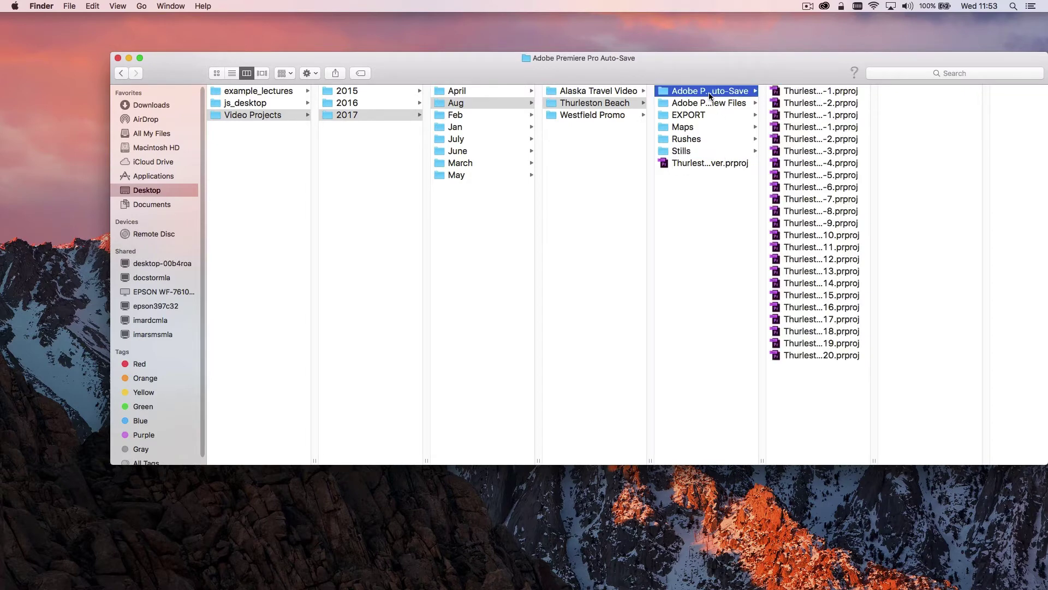
{"action": "key", "text": "Return"}
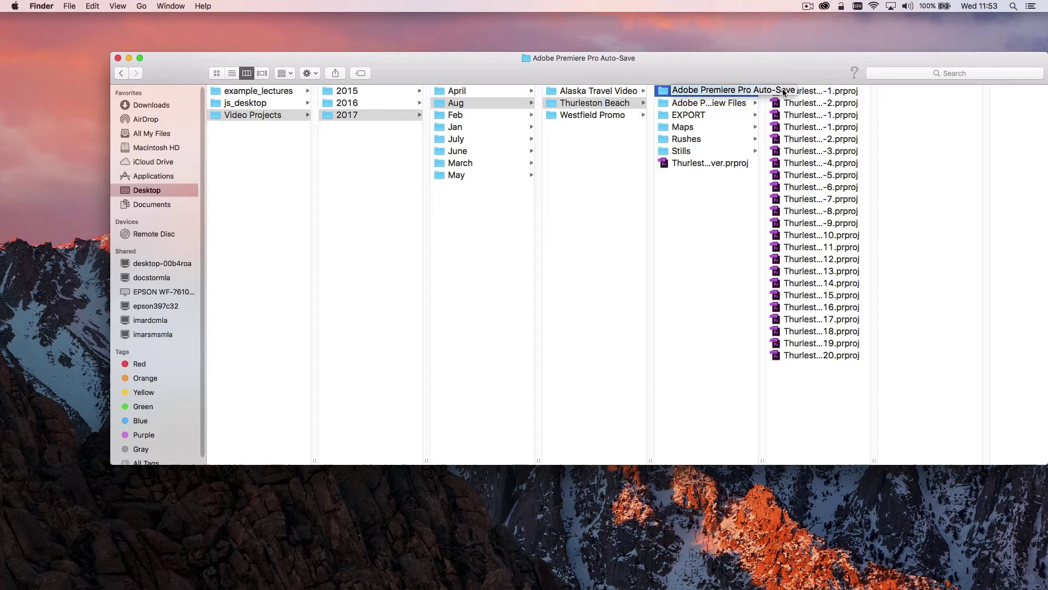
{"action": "key", "text": "Return"}
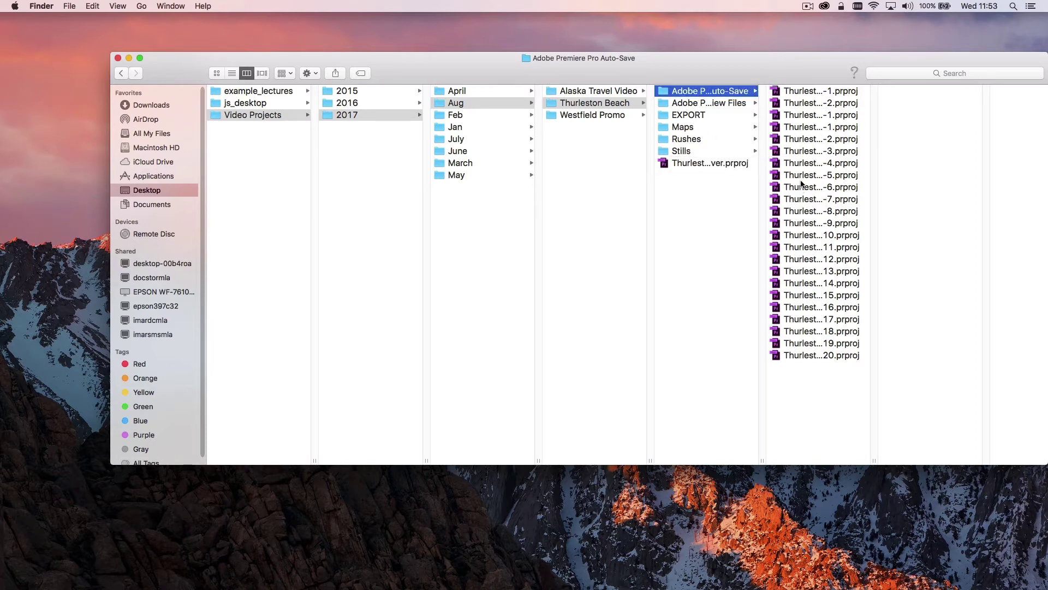
{"action": "left_click", "coordinate": [728, 104]}
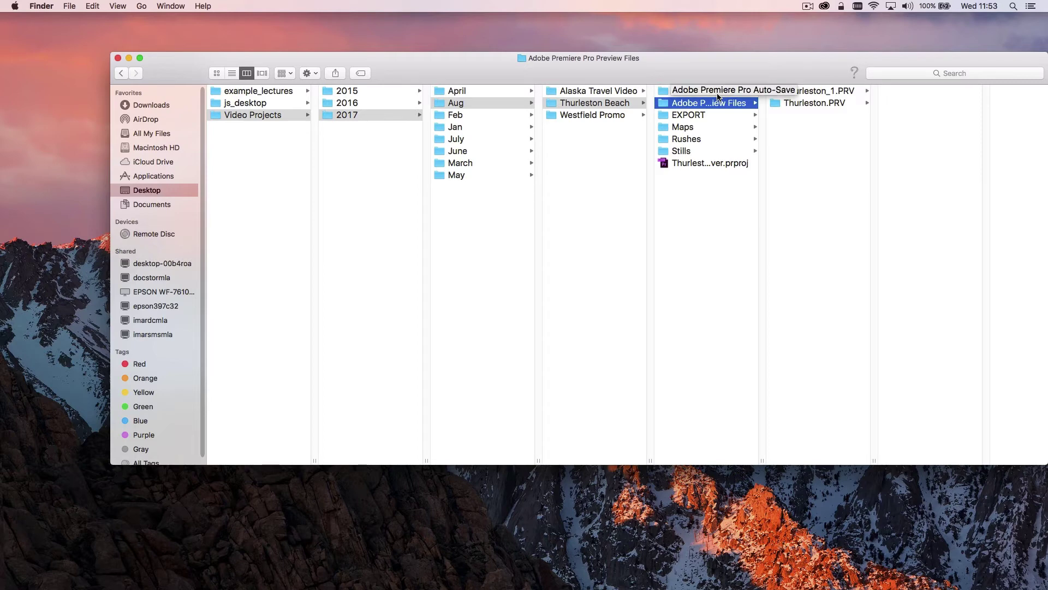
{"action": "left_click", "coordinate": [720, 163]}
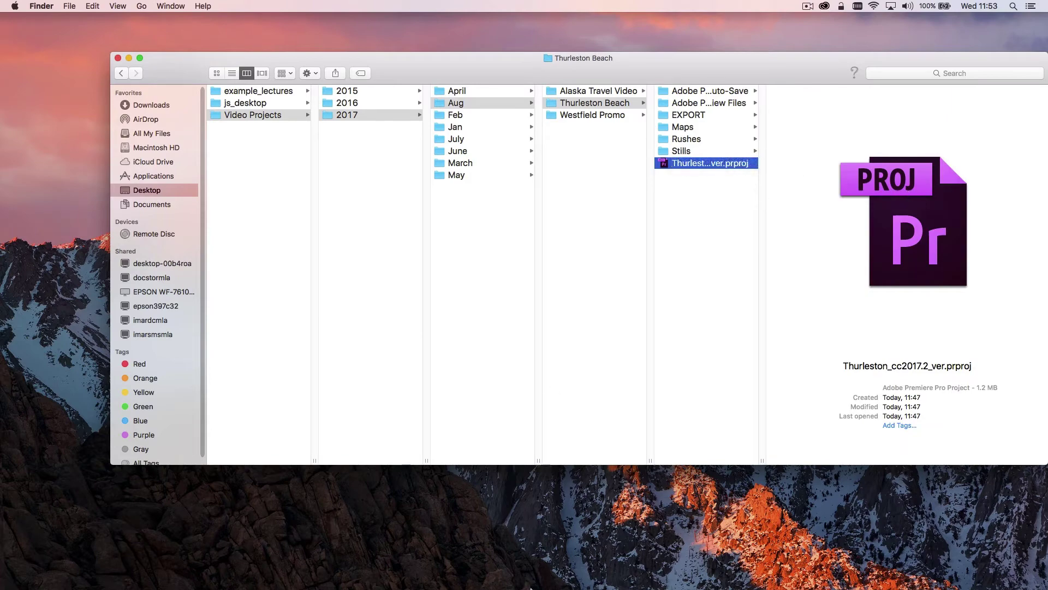
Switch back to Premiere Pro from the Dock and maximise the Project panel with the ` key.
{"action": "mouse_move", "coordinate": [531, 587]}
{"action": "left_click", "coordinate": [577, 577]}
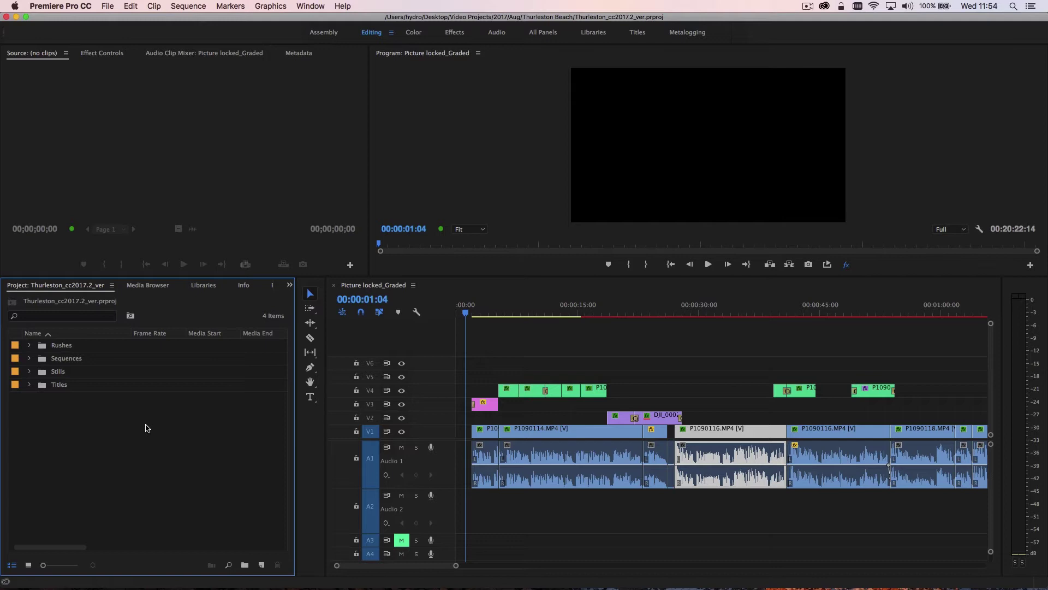
{"action": "key", "text": "grave"}
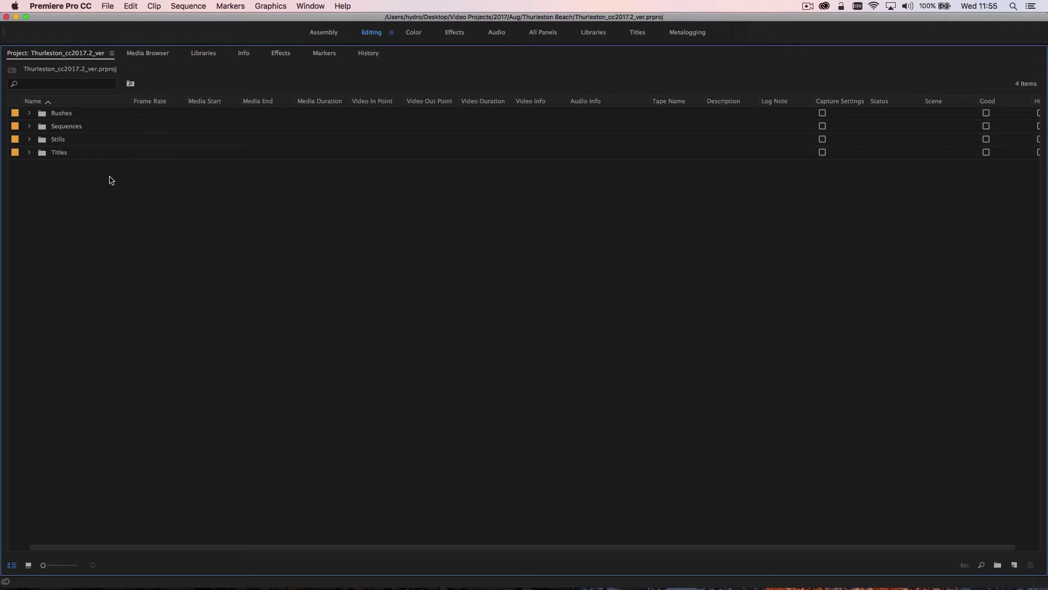
Select the Rushes, Sequences, Stills and Titles bins in turn.
{"action": "left_click", "coordinate": [63, 115]}
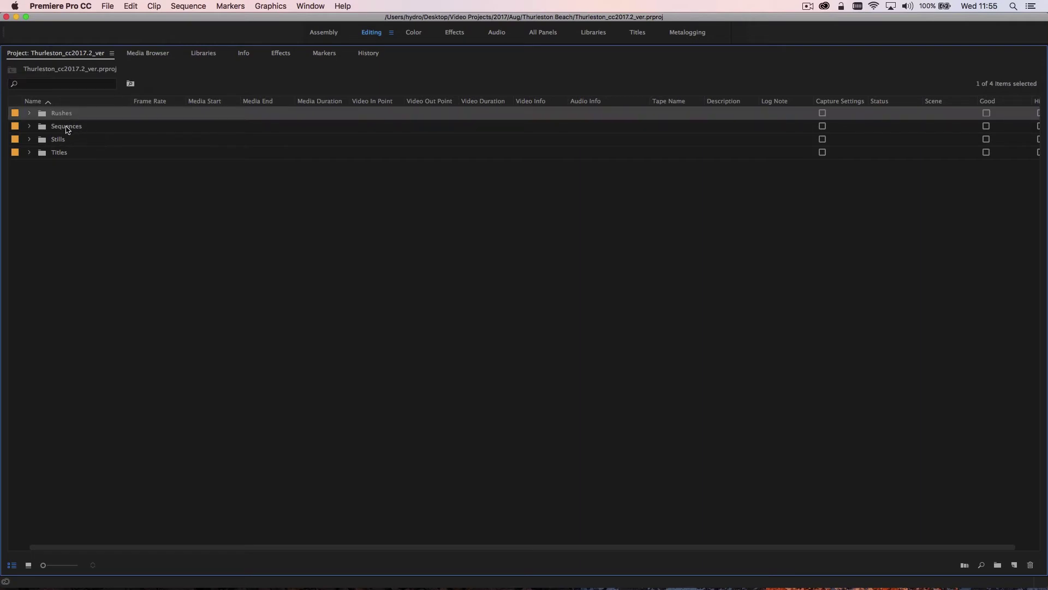
{"action": "left_click", "coordinate": [67, 129]}
{"action": "left_click", "coordinate": [63, 141]}
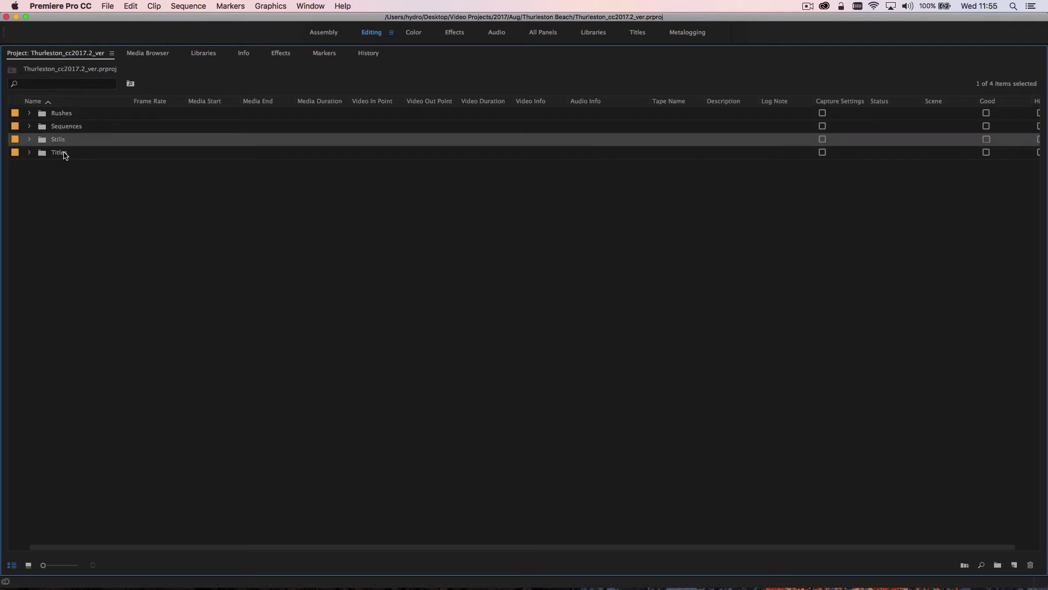
{"action": "left_click", "coordinate": [64, 154]}
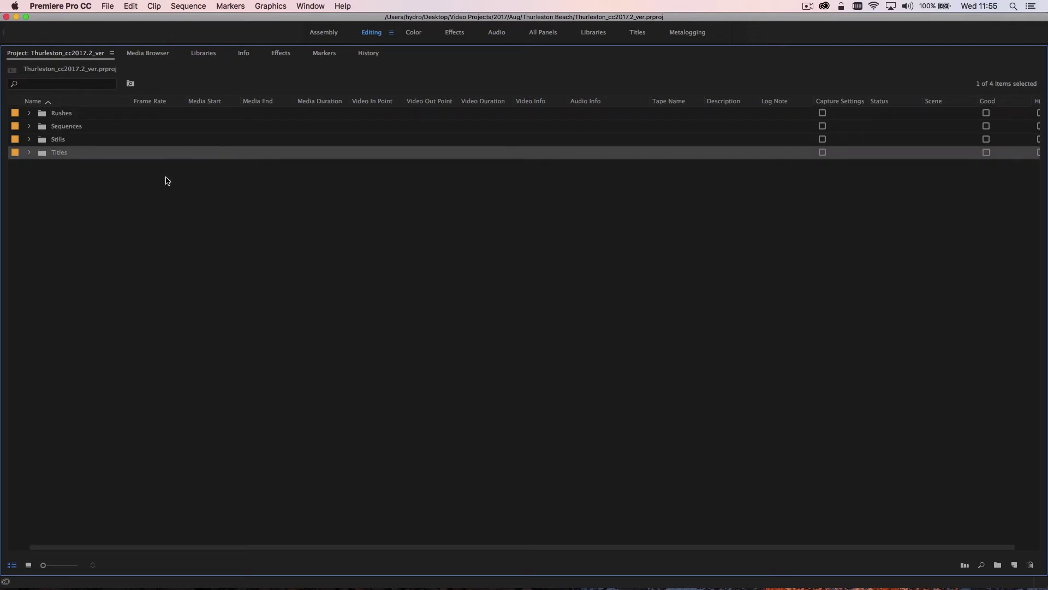
Expand Rushes and open and close its Drone and GH4 sub-bins.
{"action": "left_click", "coordinate": [30, 113]}
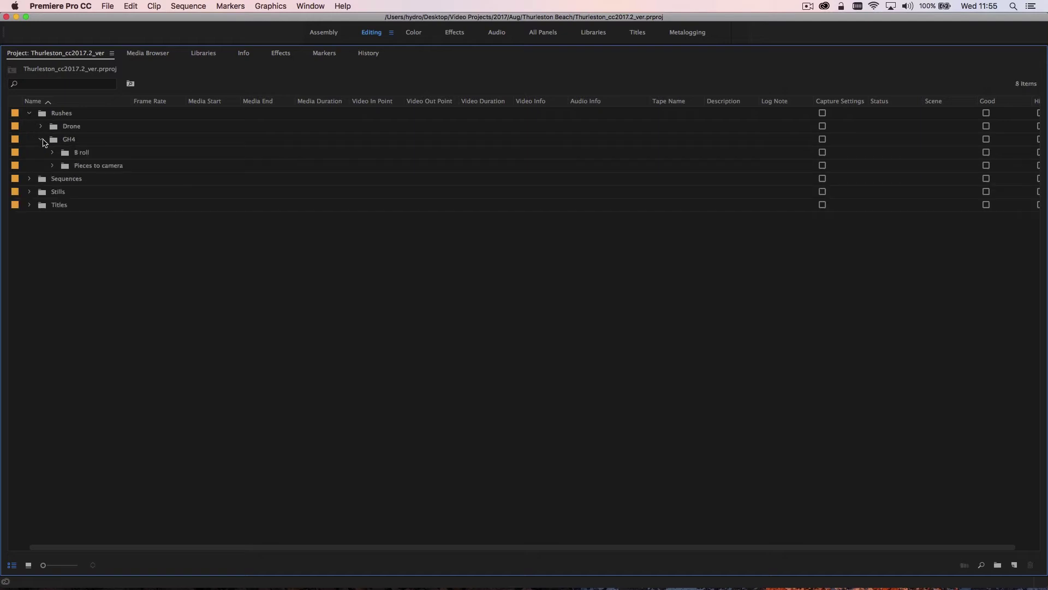
{"action": "left_click", "coordinate": [42, 140]}
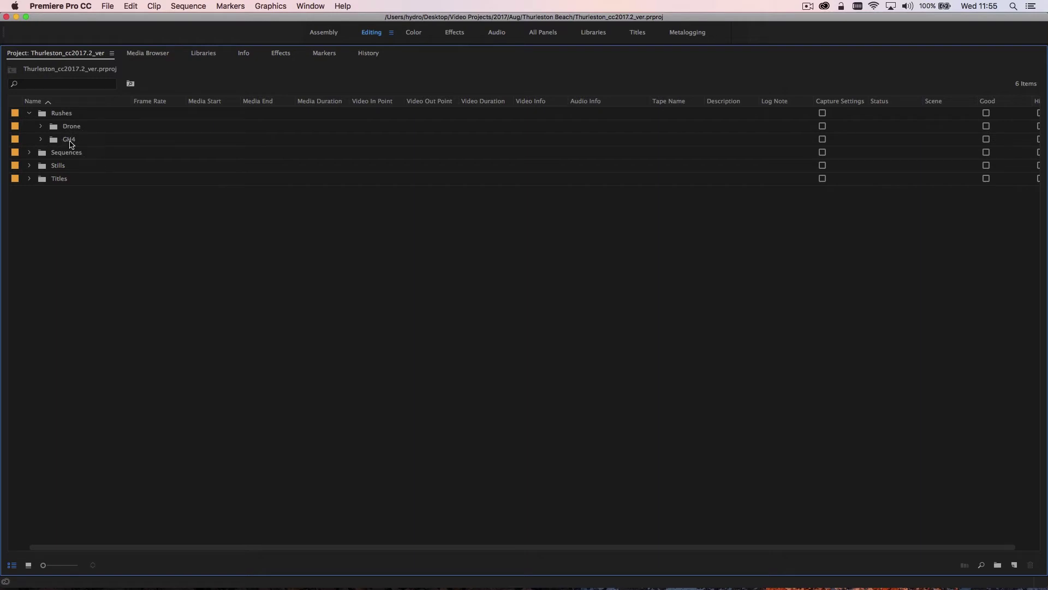
{"action": "left_click", "coordinate": [41, 126]}
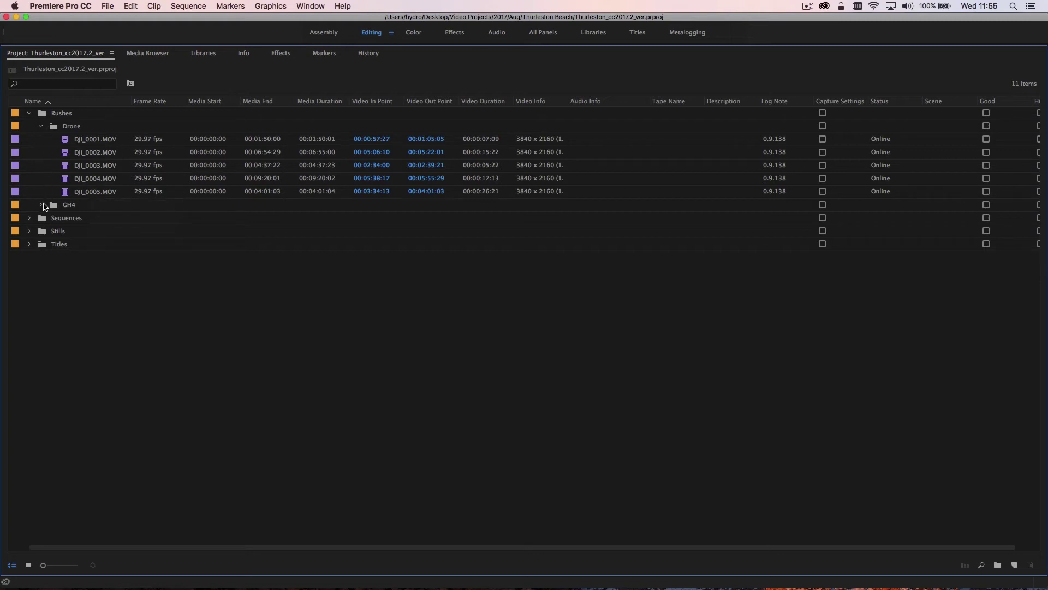
{"action": "left_click", "coordinate": [40, 126]}
{"action": "left_click", "coordinate": [40, 139]}
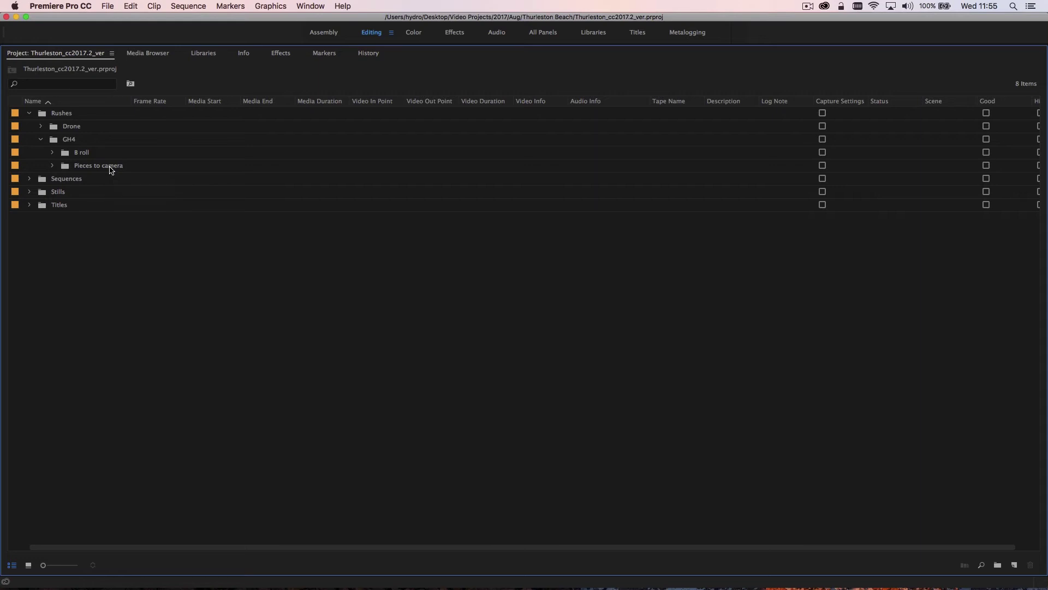
Select the B roll bin, expand it to list its clips, then collapse it.
{"action": "left_click", "coordinate": [77, 155]}
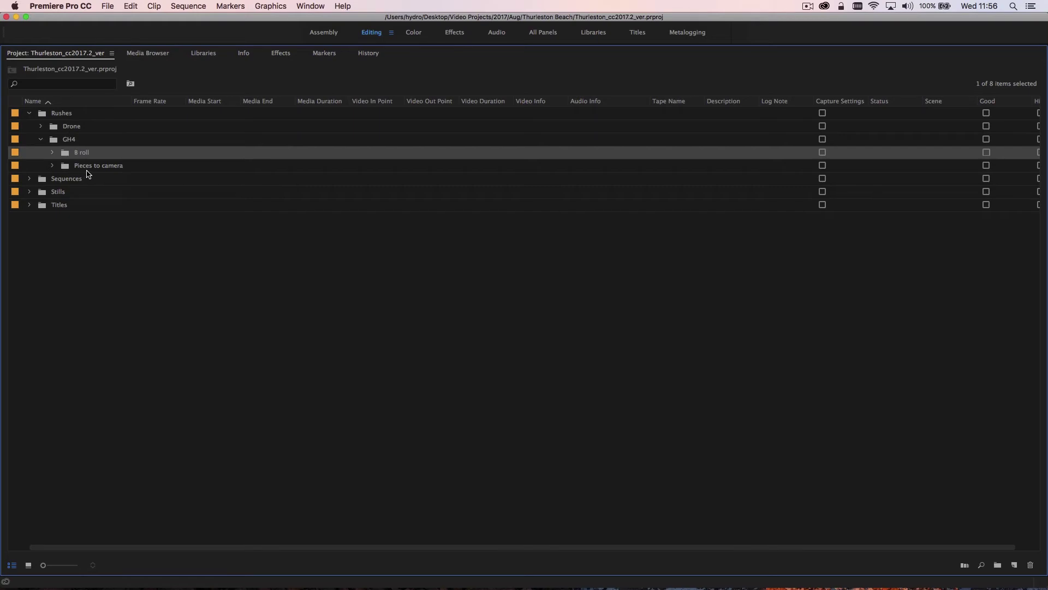
{"action": "left_click", "coordinate": [53, 153]}
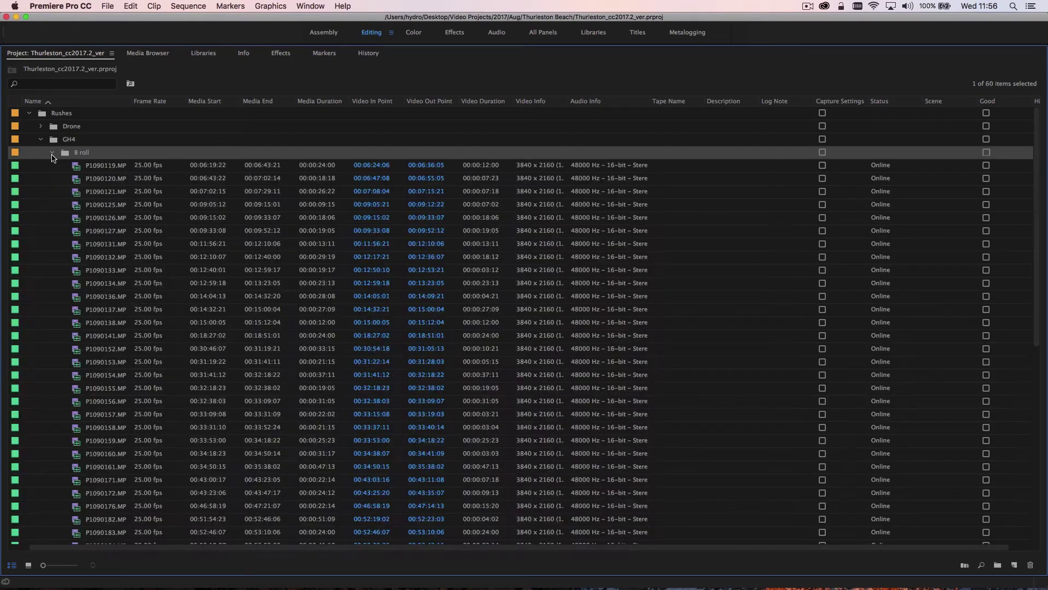
{"action": "left_click", "coordinate": [53, 152]}
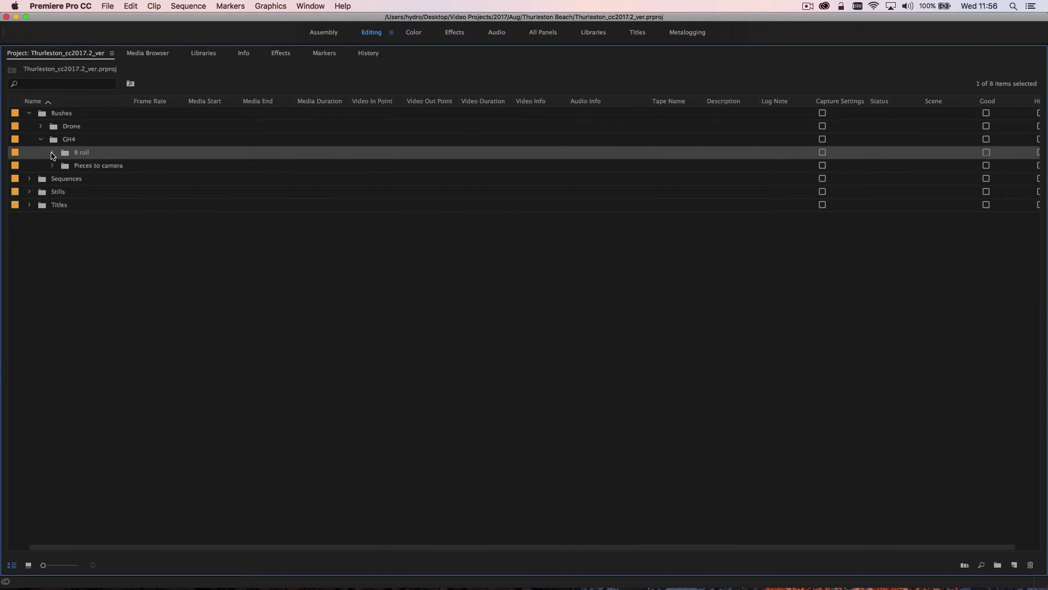
{"action": "left_click", "coordinate": [53, 153]}
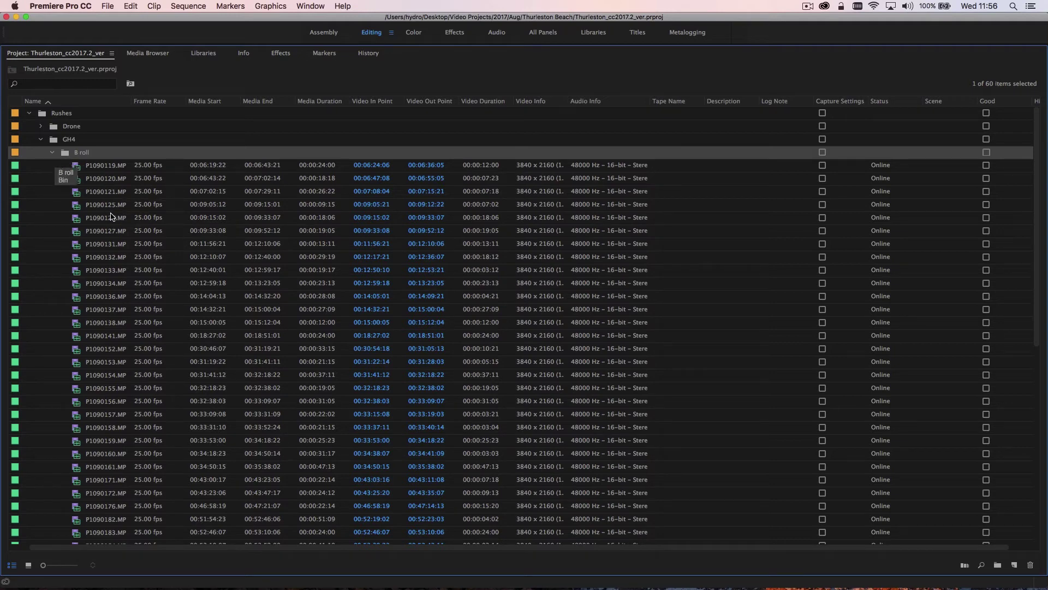
{"action": "left_click", "coordinate": [52, 153]}
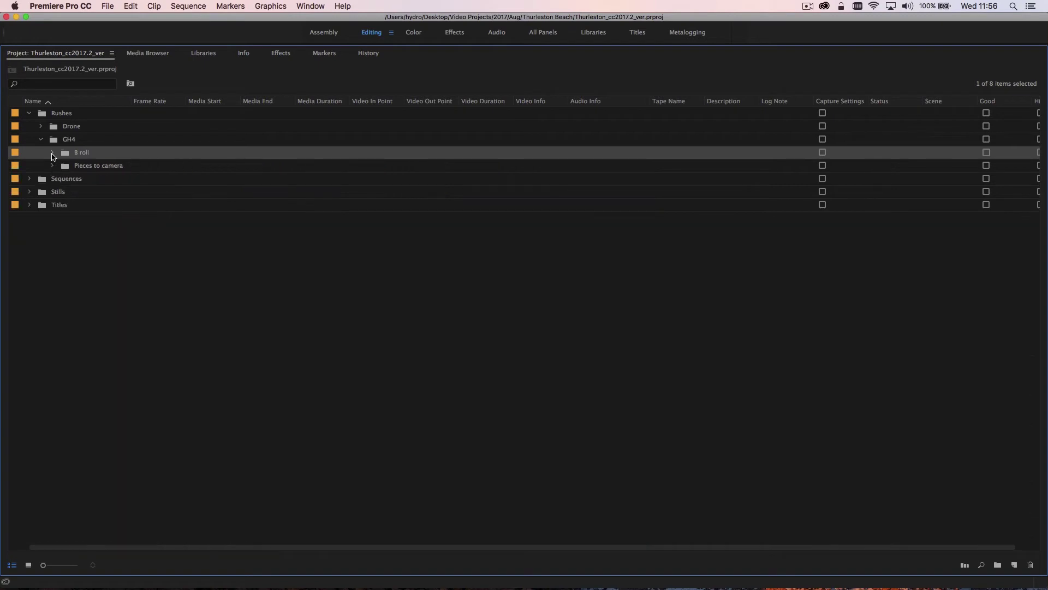
Expand and collapse the Stills and Titles bins to preview their contents.
{"action": "left_click", "coordinate": [29, 191]}
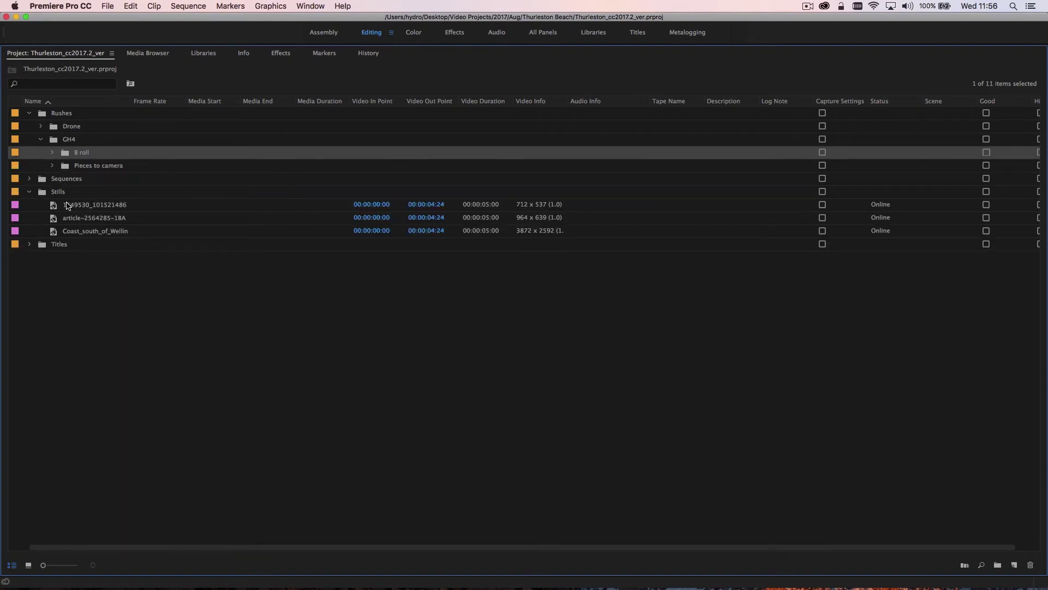
{"action": "left_click", "coordinate": [30, 191]}
{"action": "left_click", "coordinate": [30, 205]}
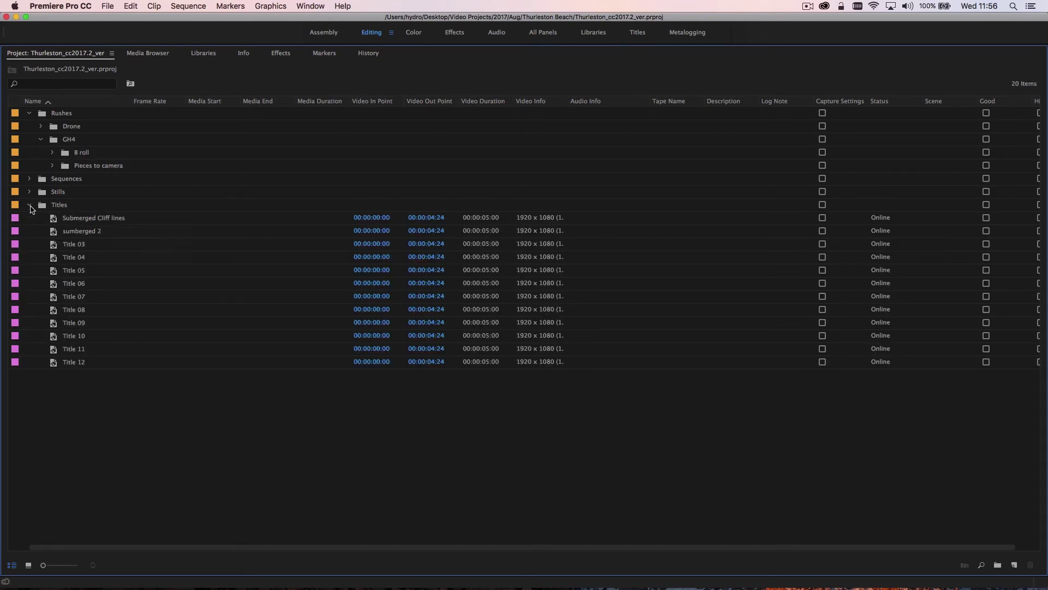
{"action": "left_click", "coordinate": [31, 205]}
Expand the Sequences bin and select Assembly Cut, Picture locked_1 and Picture locked_Graded.
{"action": "left_click", "coordinate": [29, 180]}
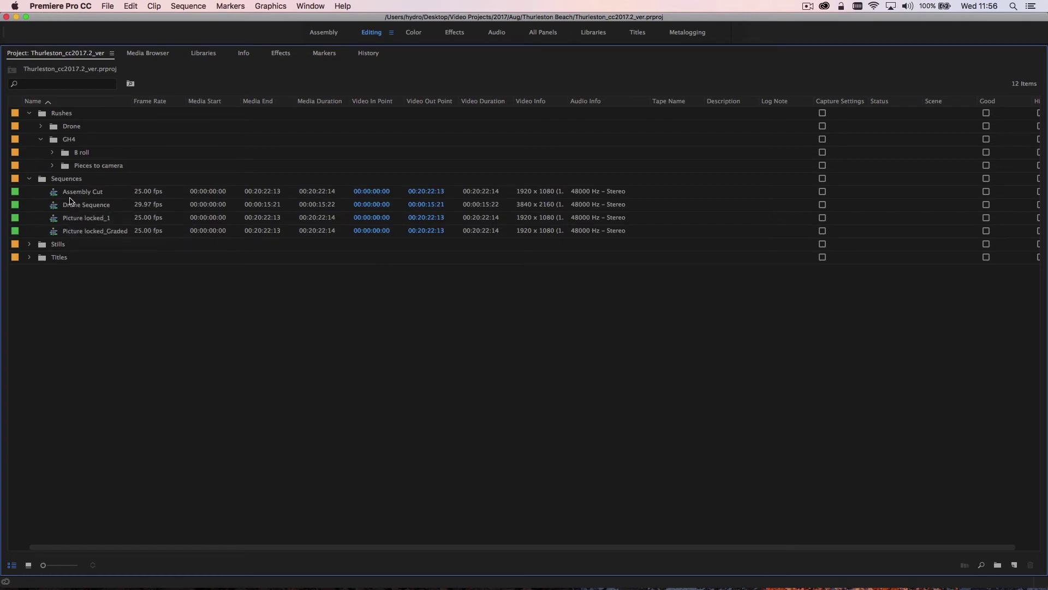
{"action": "left_click", "coordinate": [91, 195]}
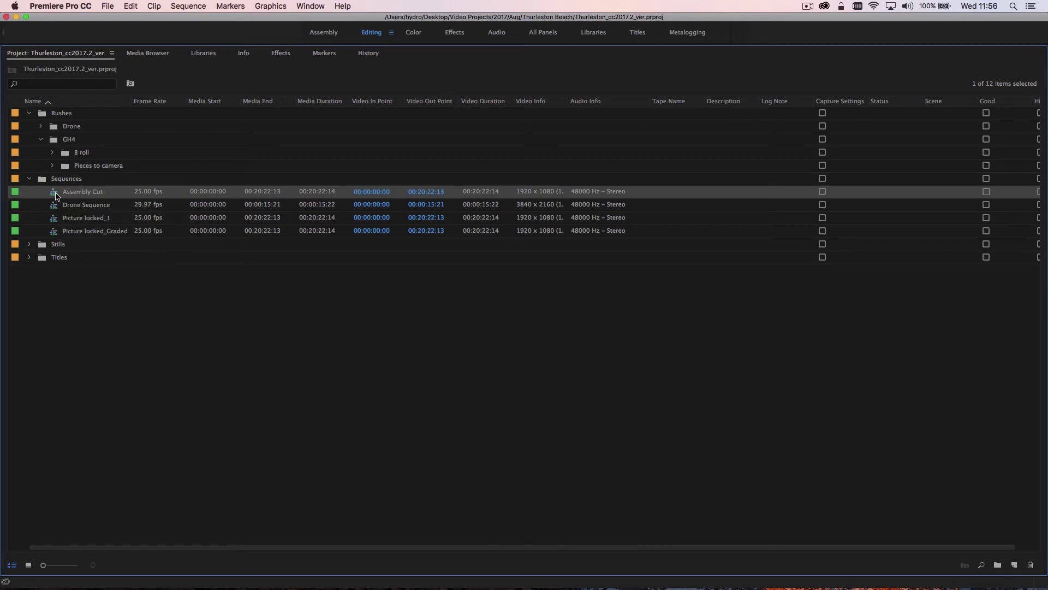
{"action": "left_click", "coordinate": [94, 222]}
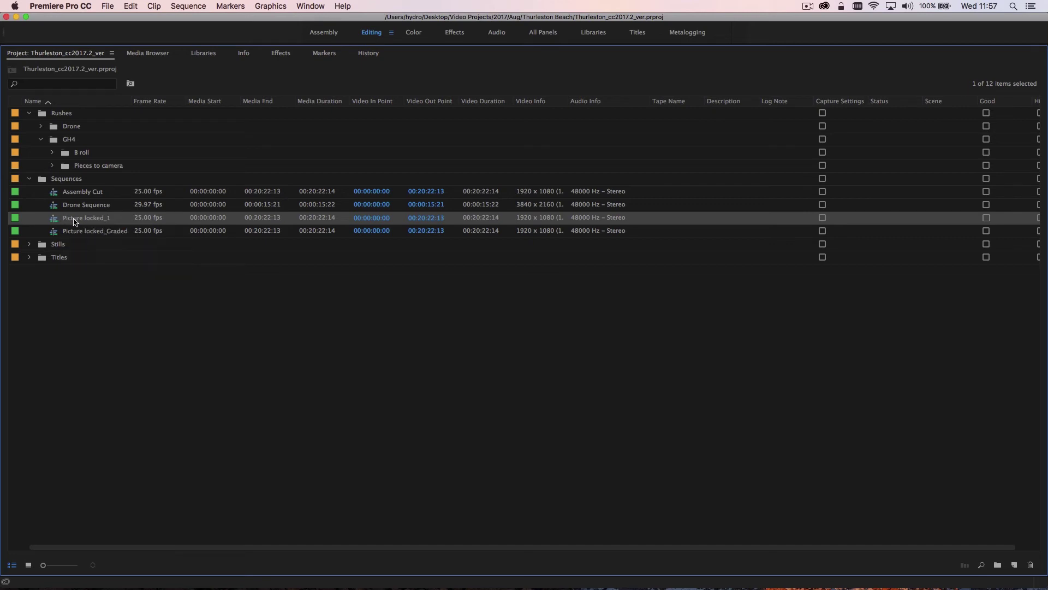
{"action": "left_click", "coordinate": [108, 235]}
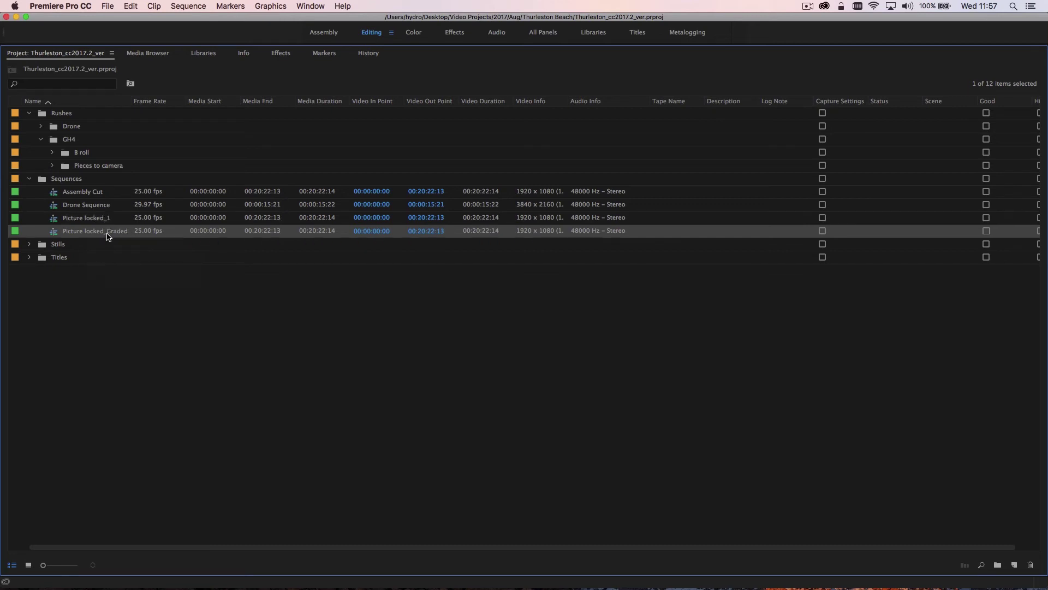
{"action": "left_click", "coordinate": [78, 197]}
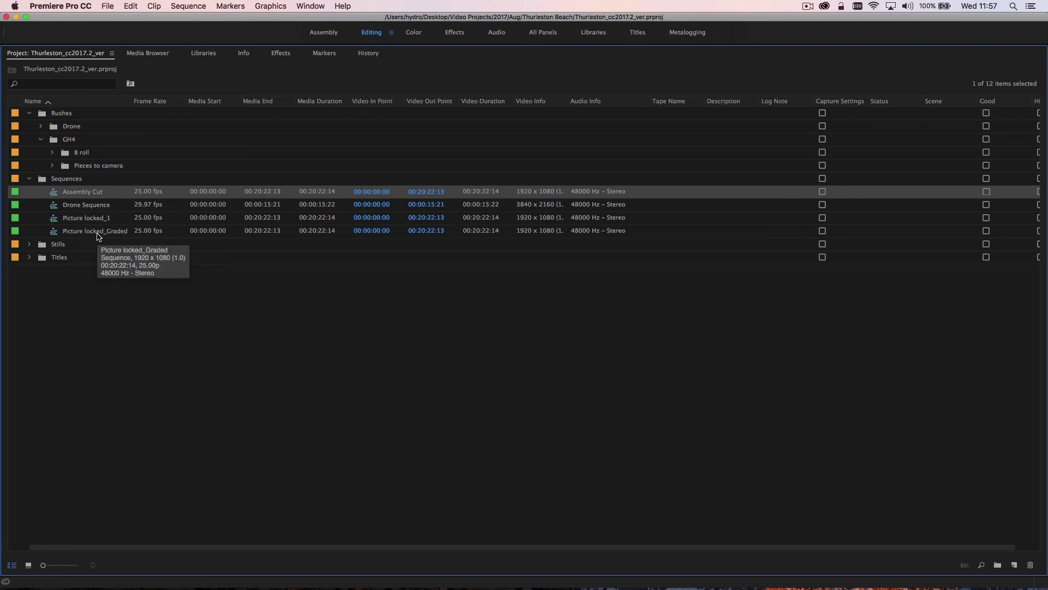
Restore the editing layout, then zoom the timeline out and back in around 00:00:06:01.
{"action": "double_click", "coordinate": [46, 53]}
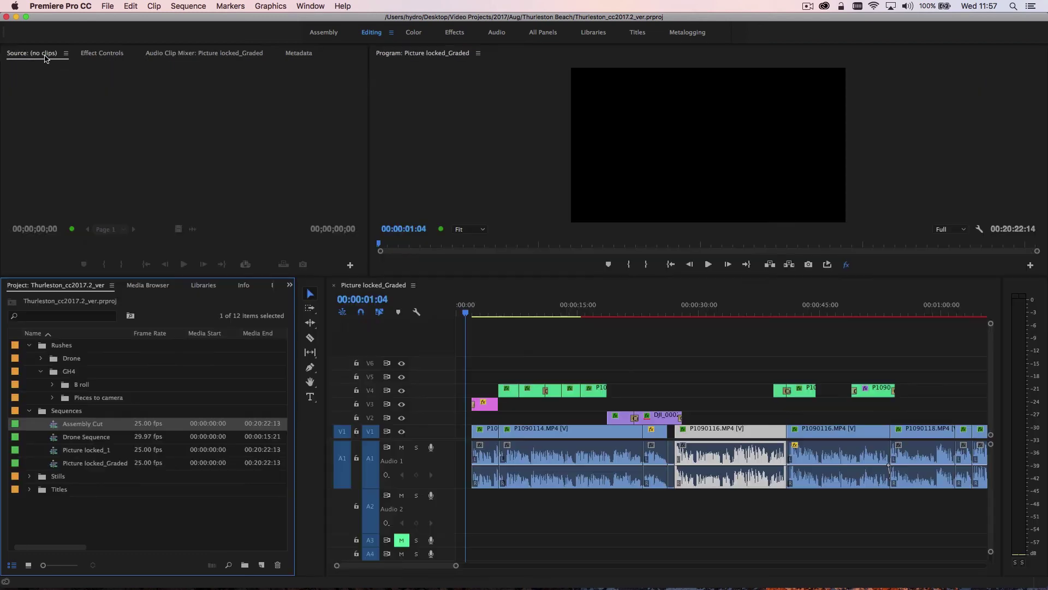
{"action": "left_click", "coordinate": [484, 309]}
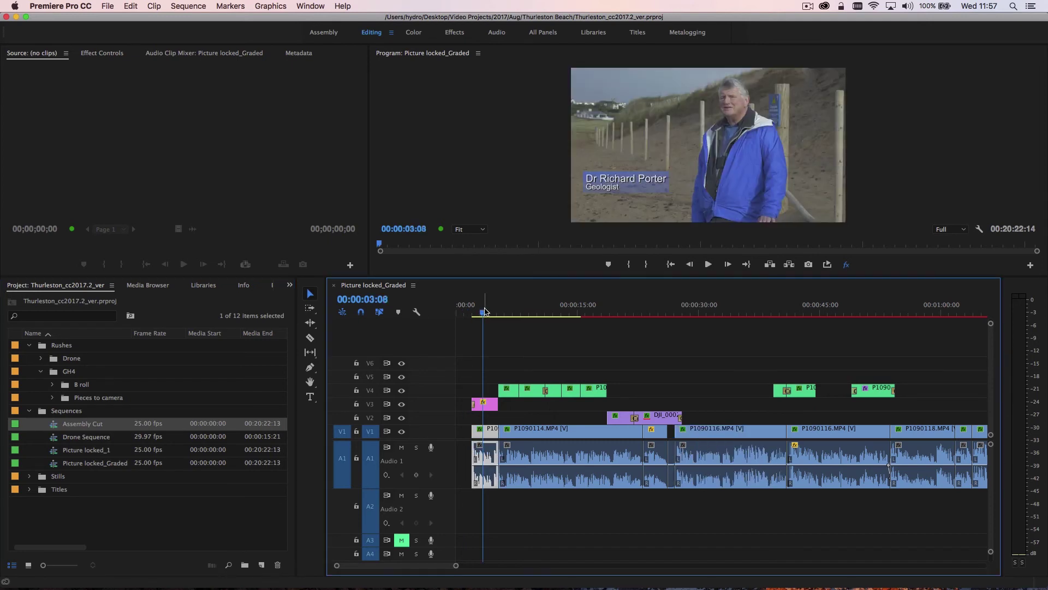
{"action": "key", "text": "minus"}
{"action": "key", "text": "minus"}
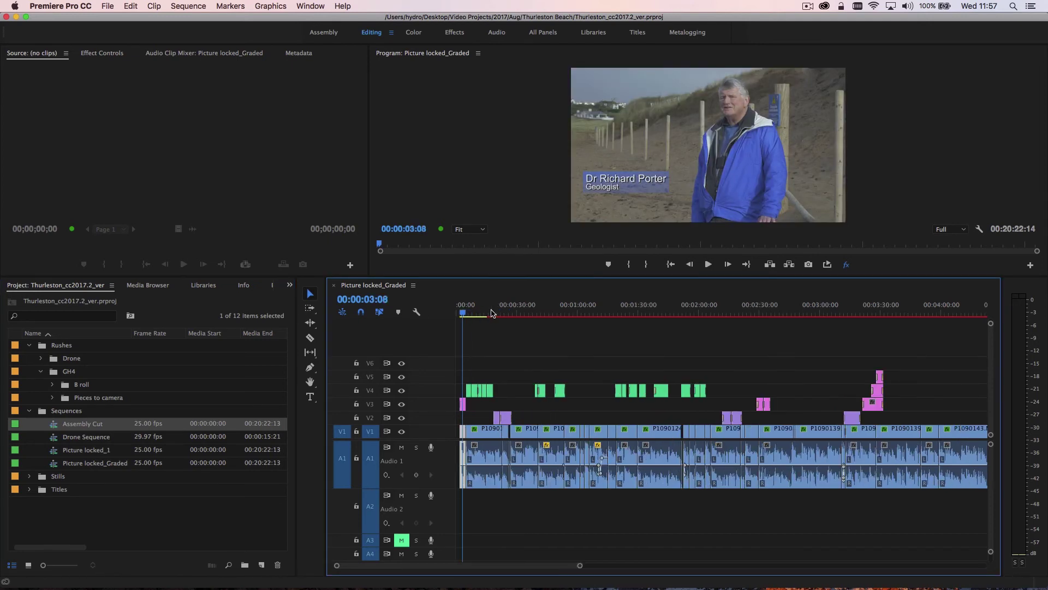
{"action": "key", "text": "minus"}
{"action": "key", "text": "minus"}
{"action": "key", "text": "minus"}
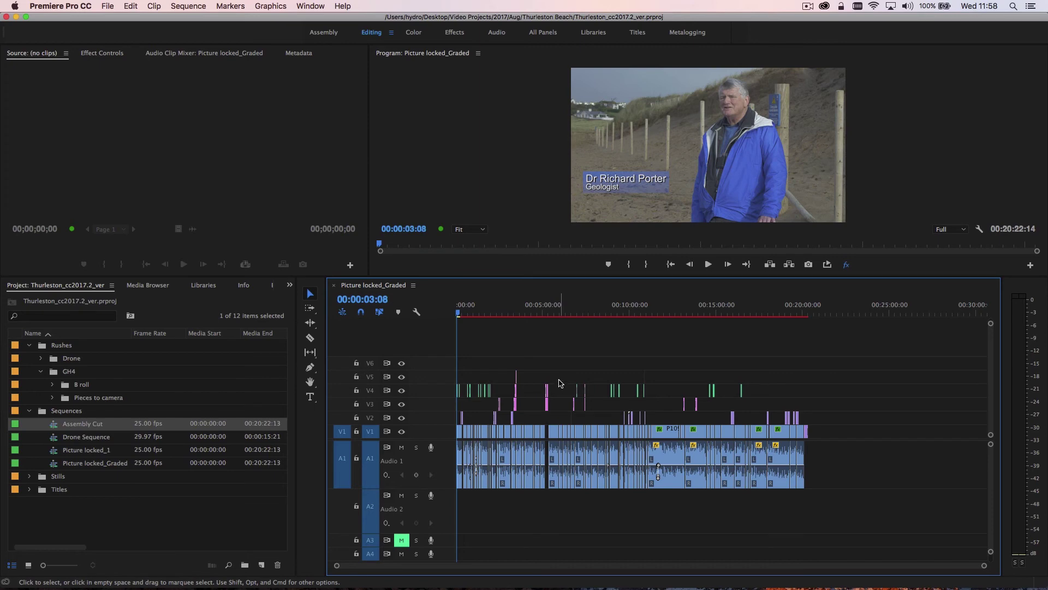
{"action": "key", "text": "equal"}
{"action": "key", "text": "equal"}
{"action": "key", "text": "equal"}
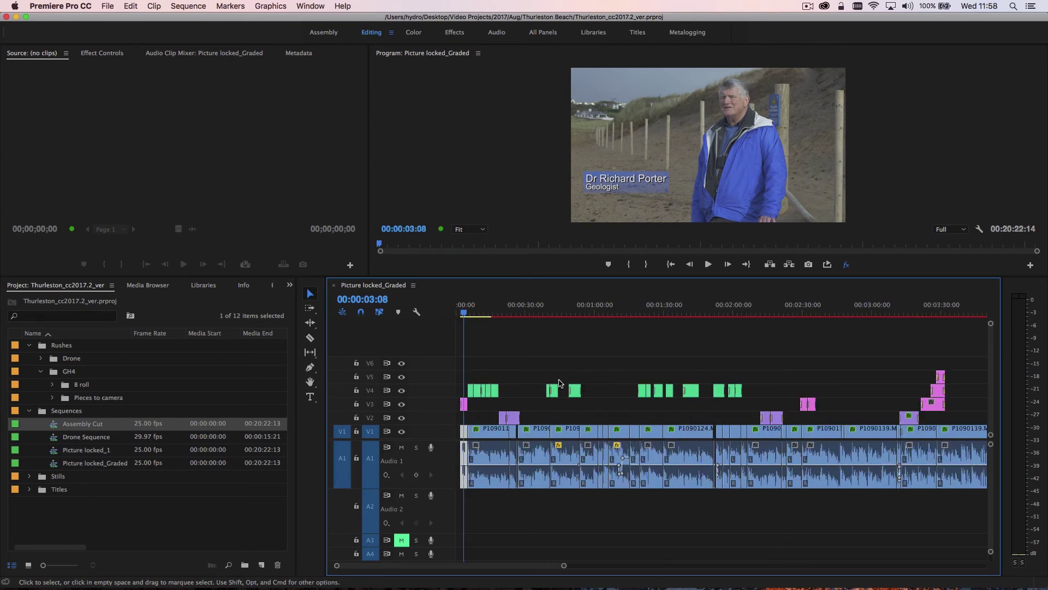
{"action": "key", "text": "equal"}
{"action": "left_click", "coordinate": [484, 314]}
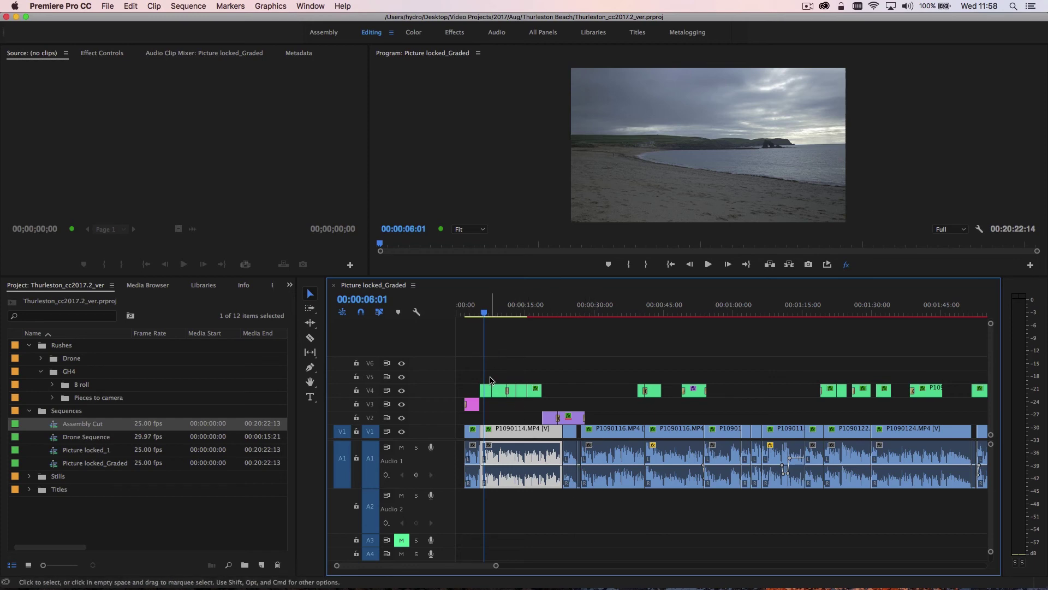
Step the playhead through shots from 00:00:03:08 to the rock arch at 00:00:25:07.
{"action": "left_click", "coordinate": [471, 315]}
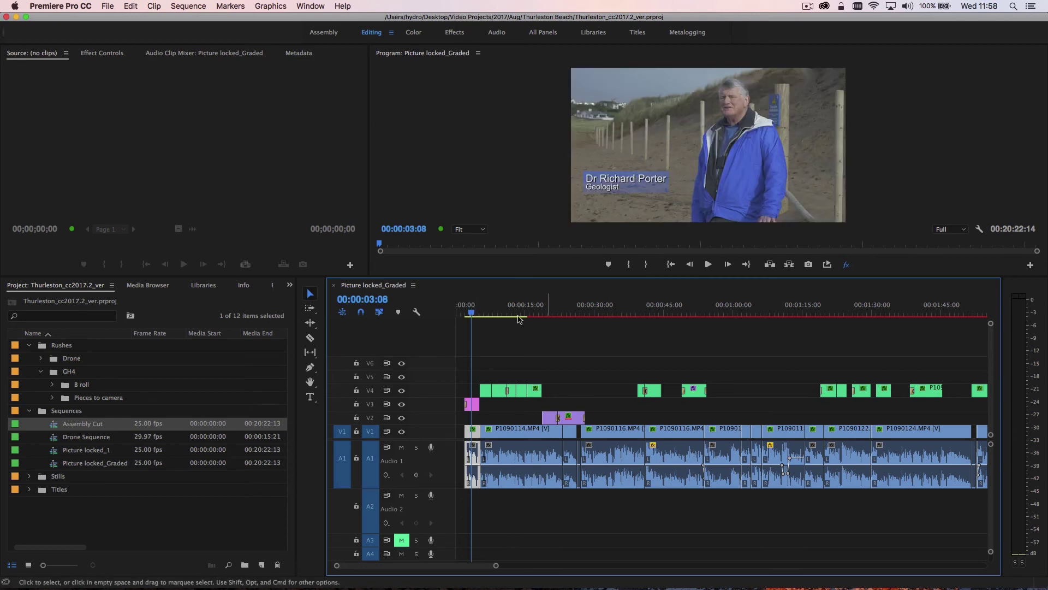
{"action": "left_click", "coordinate": [490, 313]}
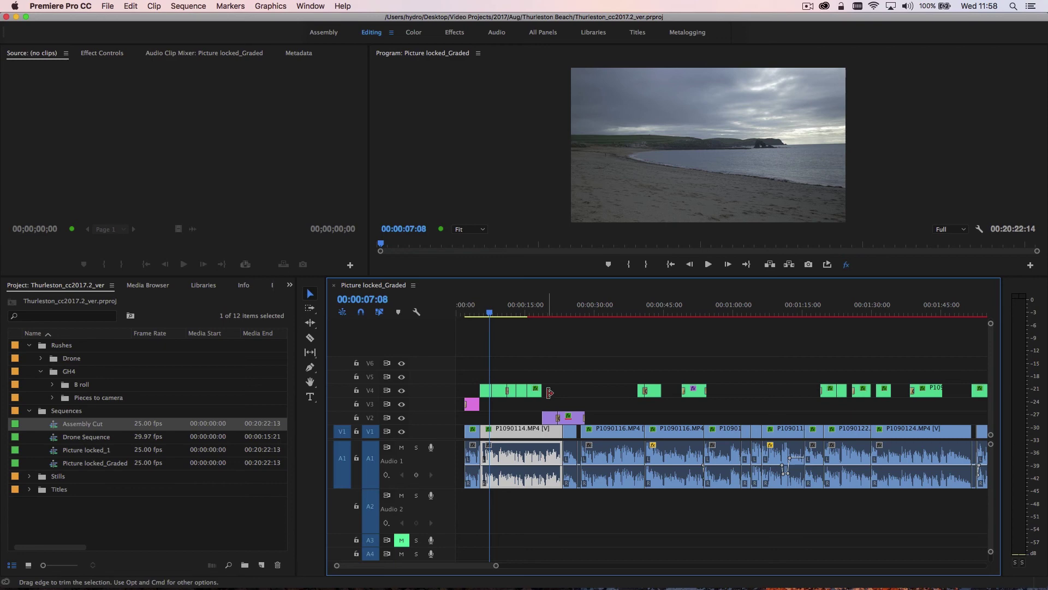
{"action": "left_click", "coordinate": [498, 313]}
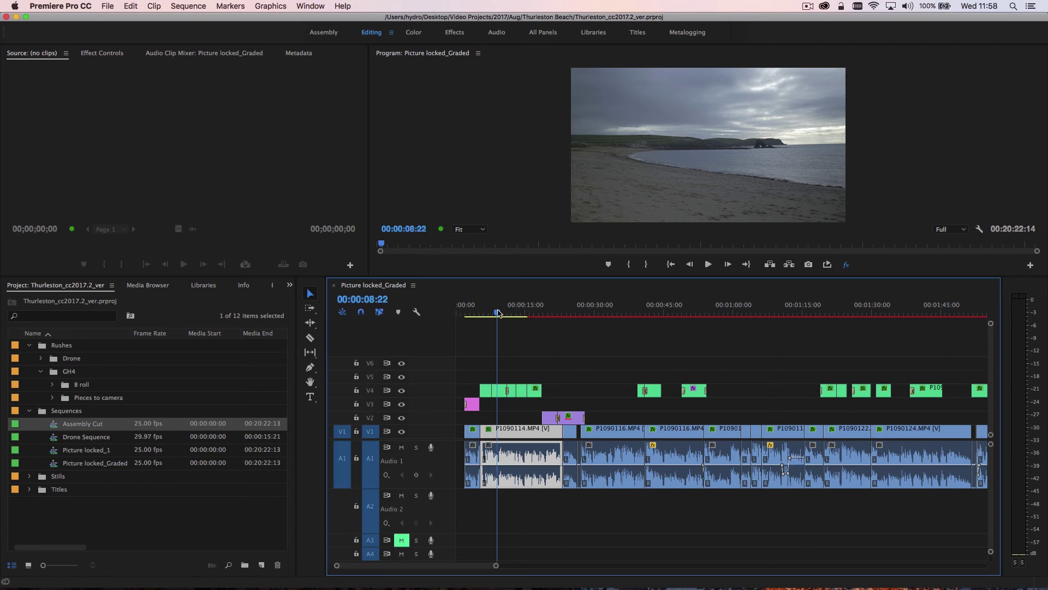
{"action": "left_click", "coordinate": [510, 312]}
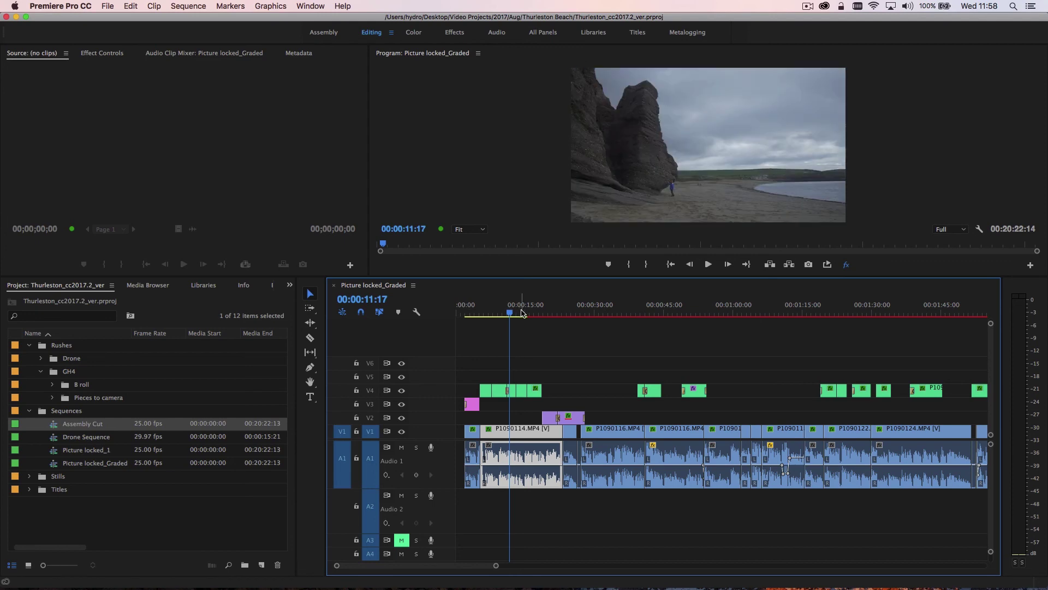
{"action": "left_click", "coordinate": [522, 312]}
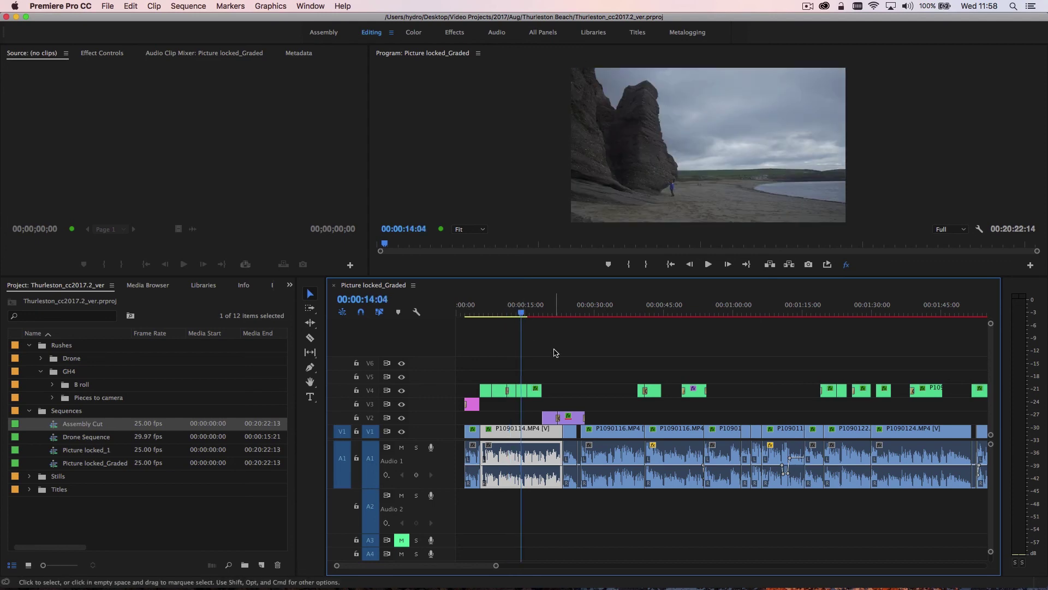
{"action": "left_click", "coordinate": [558, 311]}
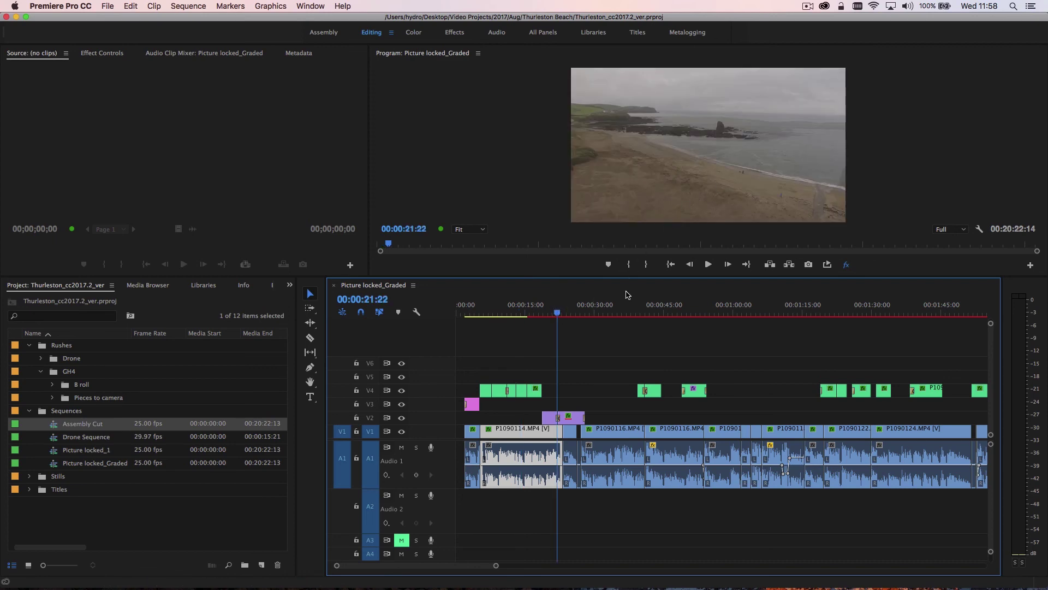
{"action": "left_click", "coordinate": [572, 311]}
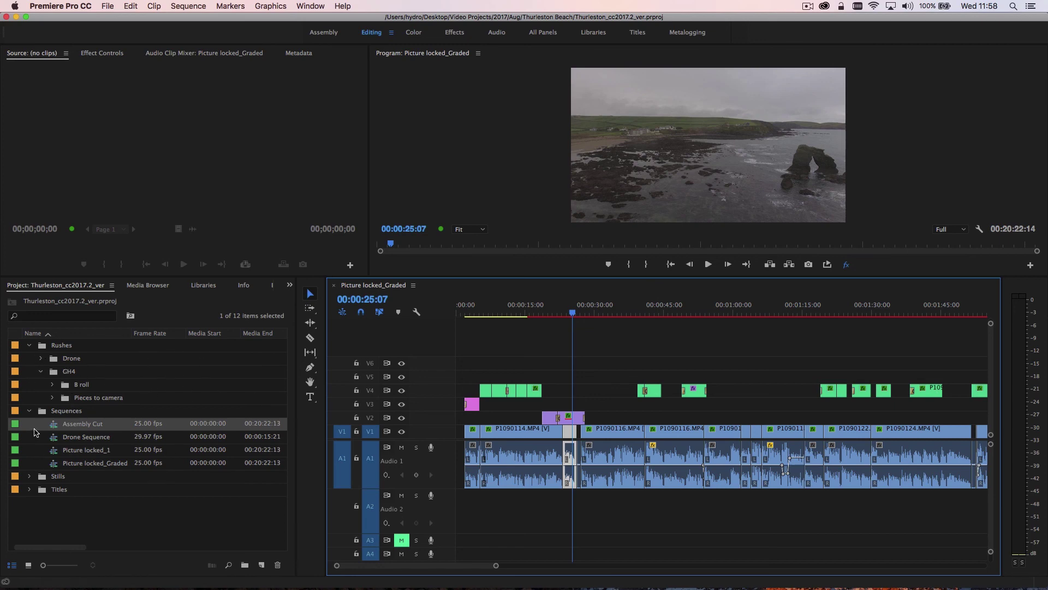
{"action": "left_click", "coordinate": [53, 384]}
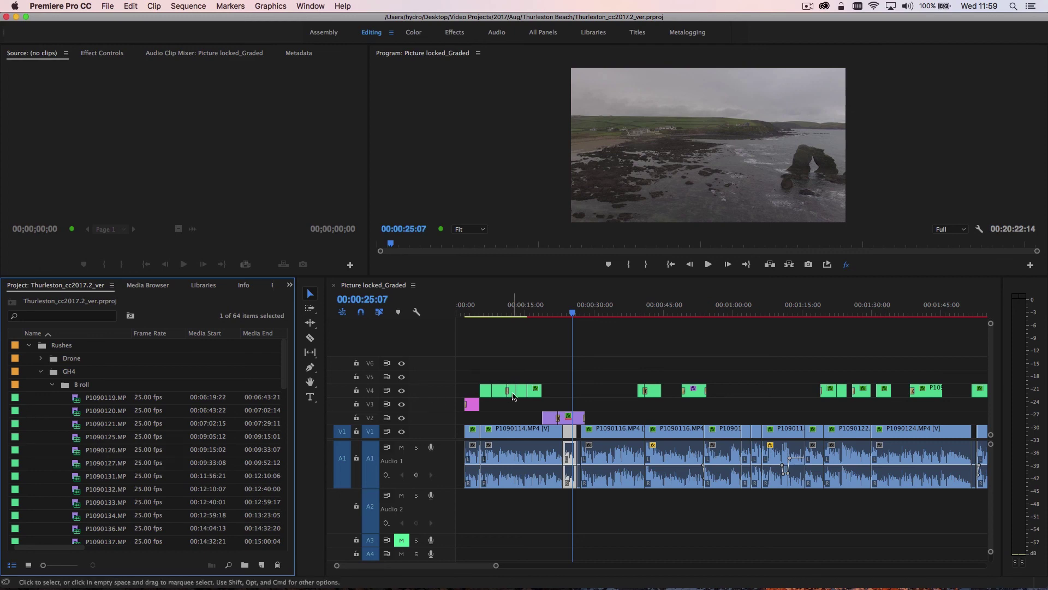
{"action": "left_click", "coordinate": [52, 385]}
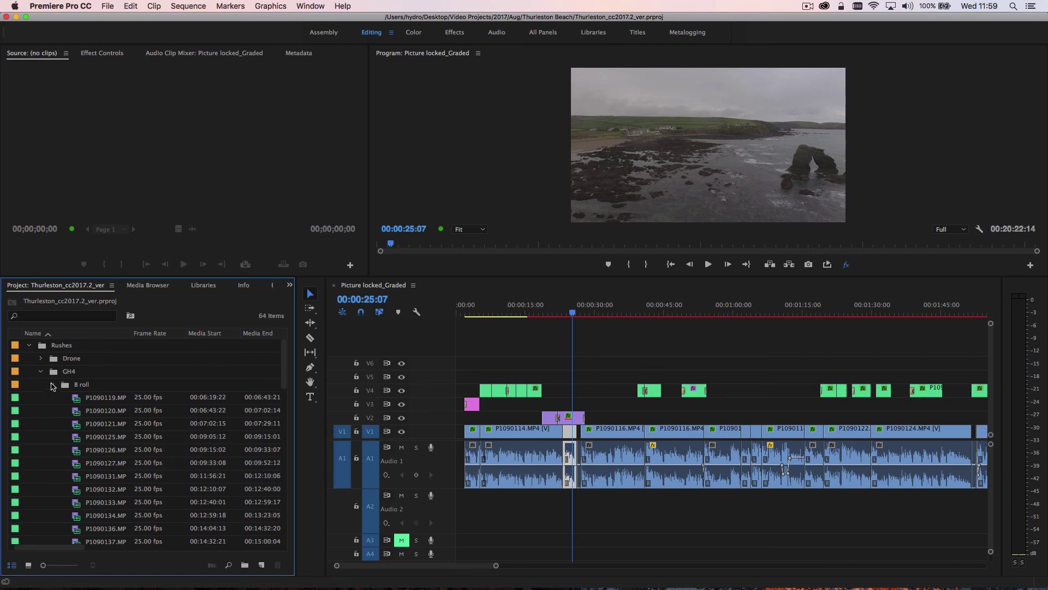
{"action": "left_click", "coordinate": [42, 374]}
{"action": "left_click", "coordinate": [42, 373]}
{"action": "left_click", "coordinate": [51, 384]}
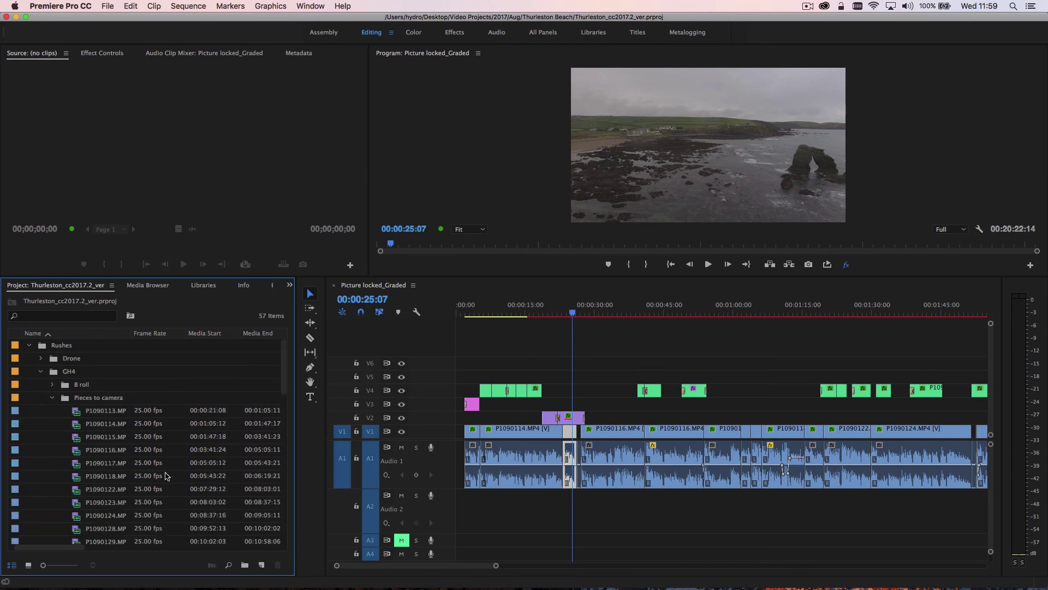
{"action": "left_click", "coordinate": [53, 397]}
Zoom the timeline out to show the whole Picture locked_Graded sequence using backslash.
{"action": "left_click", "coordinate": [534, 312]}
{"action": "key", "text": "backslash"}
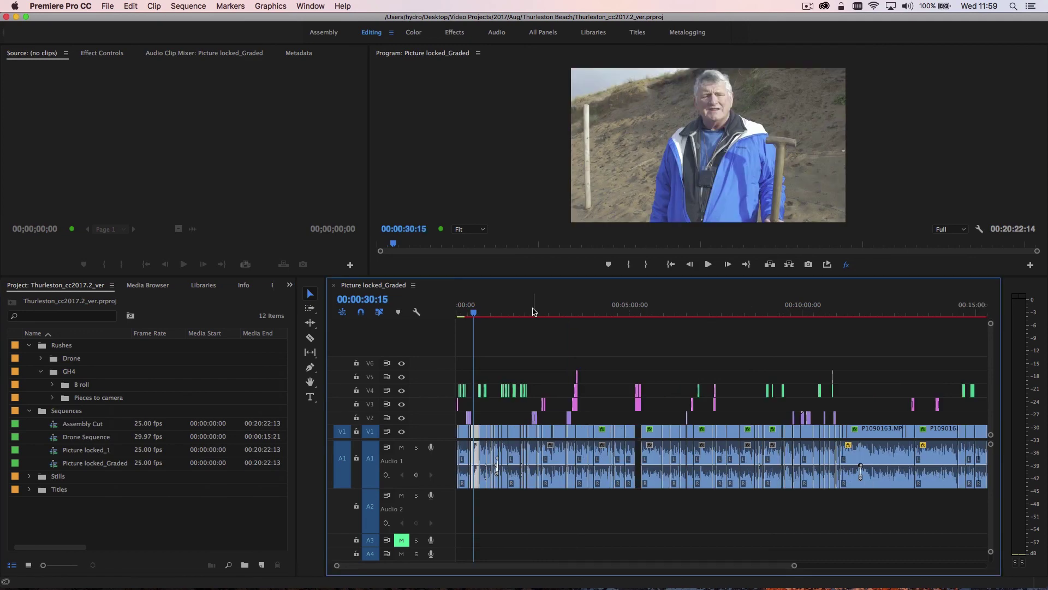